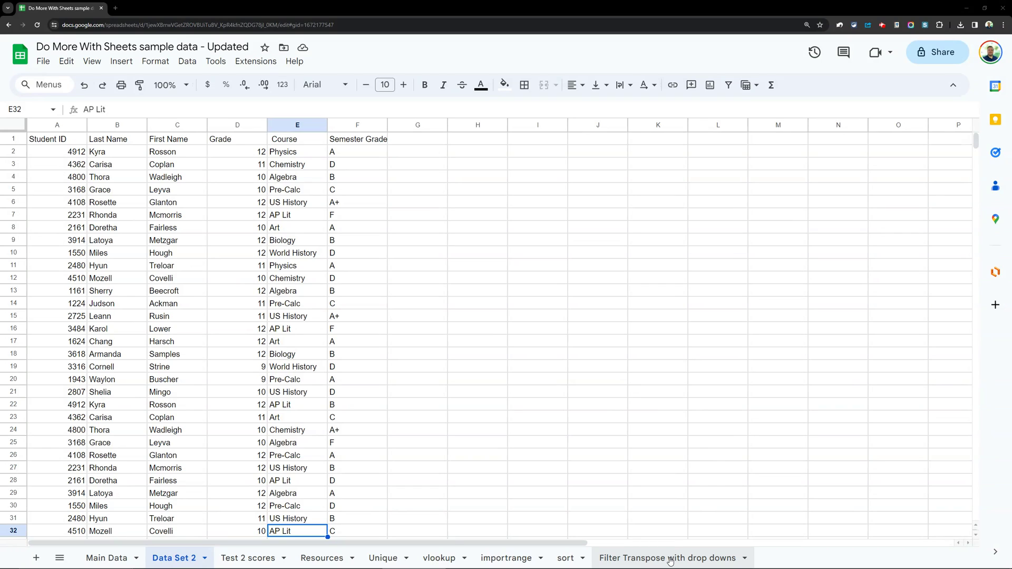
Step: Copy the Data Set 2 headers A1:F1 (Student ID to Semester Grade) into row 1 of the filter sheet
{"action": "left_click", "coordinate": [670, 560]}
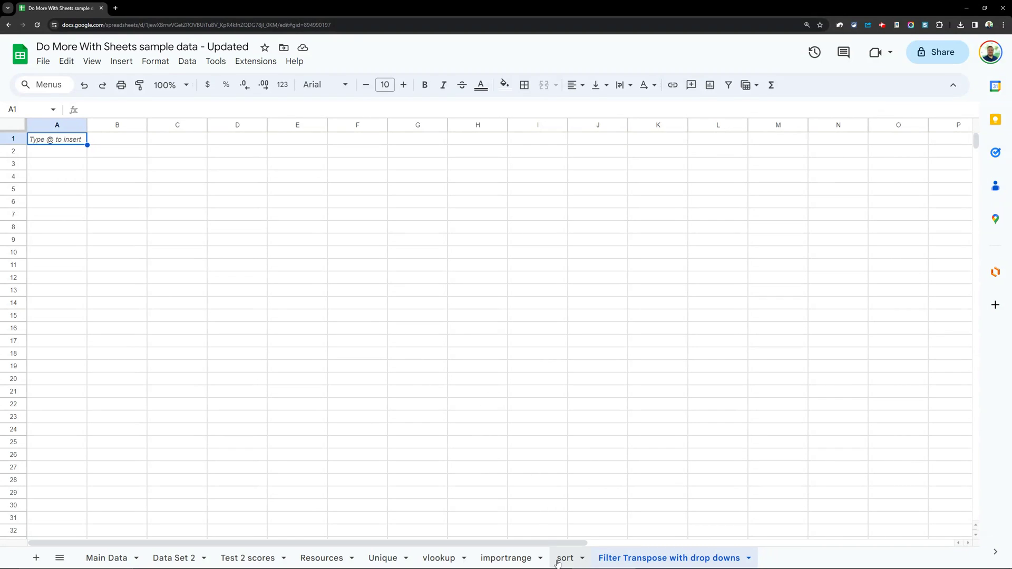
{"action": "mouse_move", "coordinate": [575, 551]}
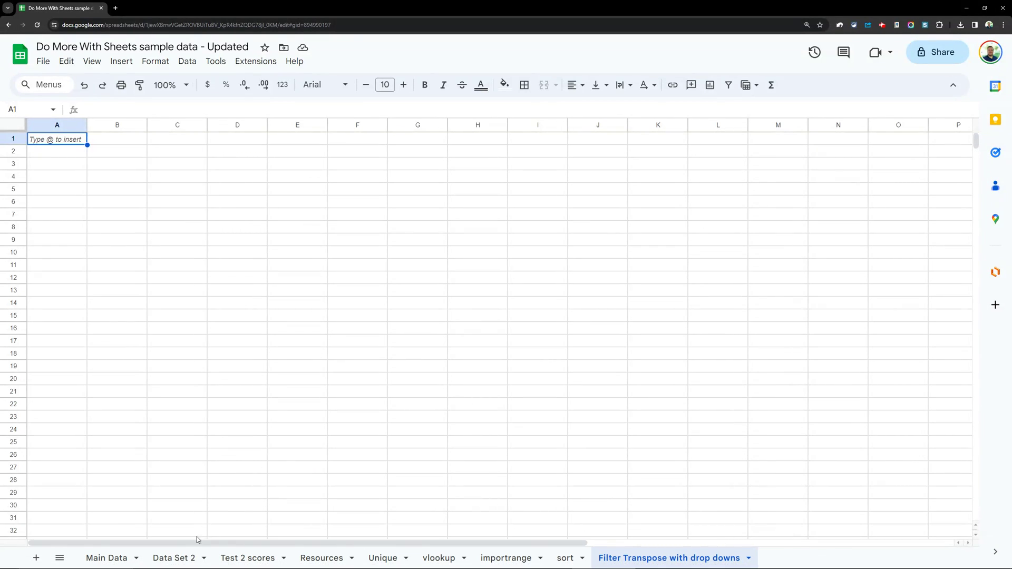
{"action": "left_click", "coordinate": [177, 559]}
{"action": "left_click", "coordinate": [68, 139]}
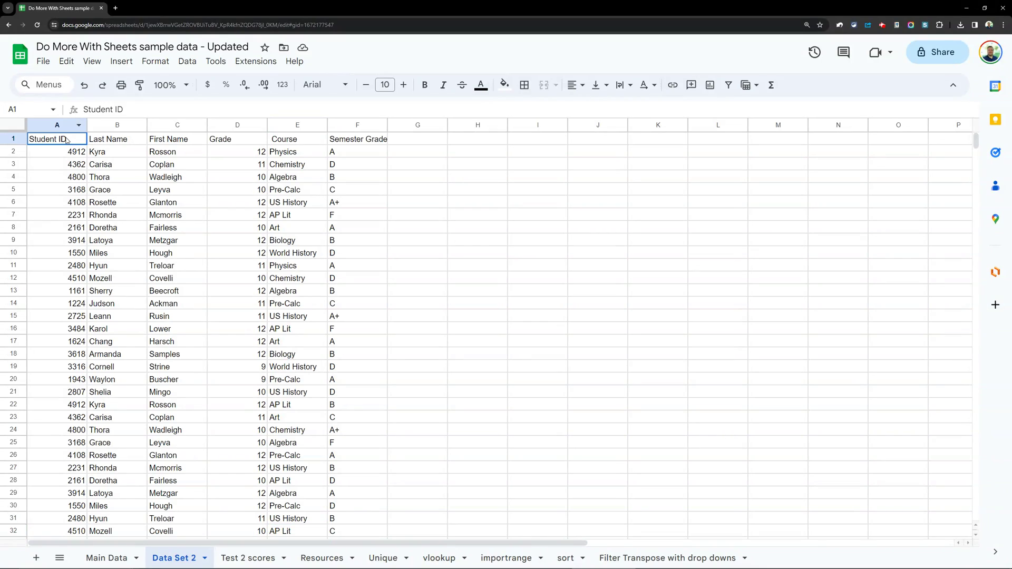
{"action": "left_click", "coordinate": [351, 143], "text": "shift"}
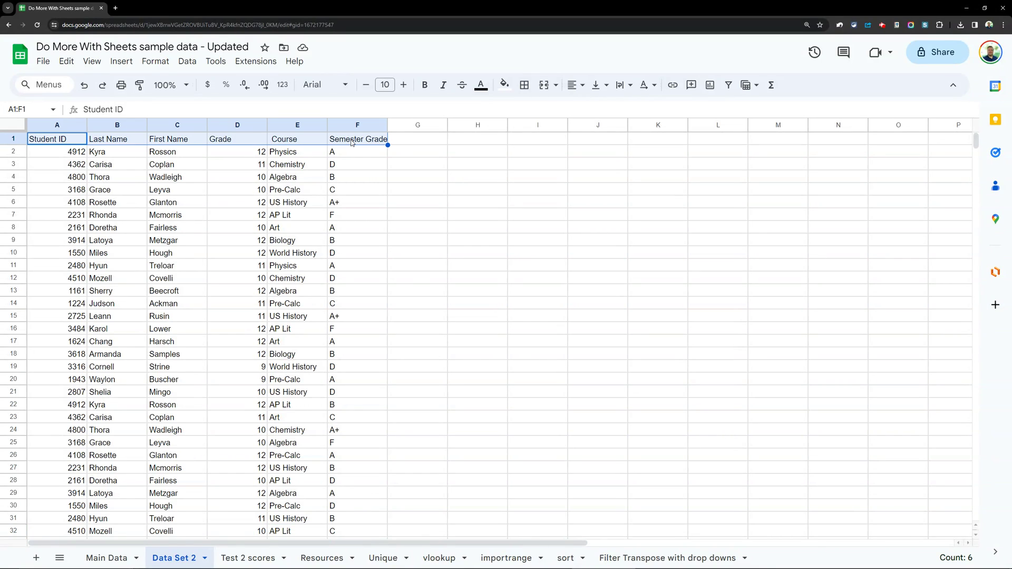
{"action": "key", "text": "ctrl+c"}
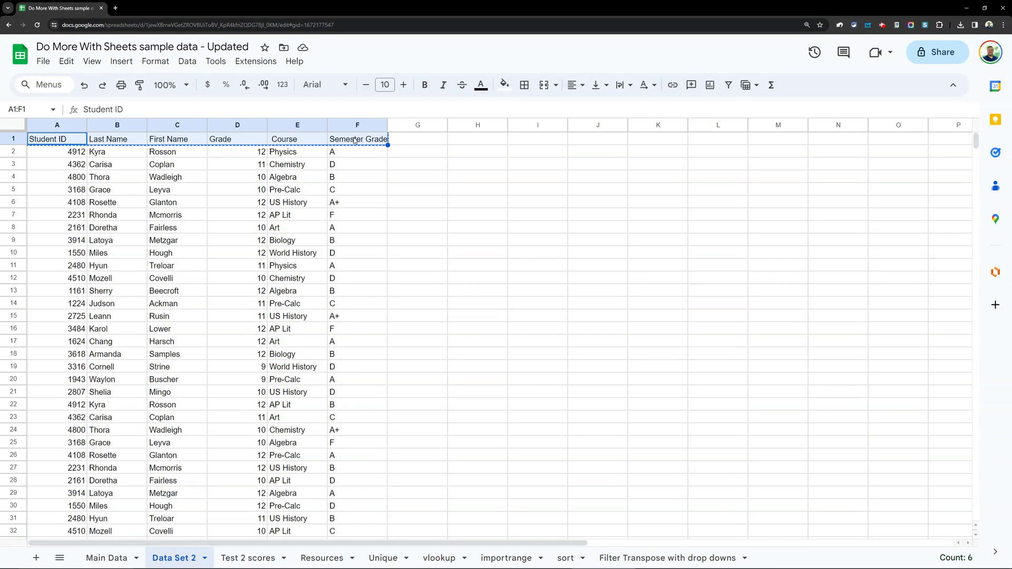
{"action": "left_click", "coordinate": [659, 560]}
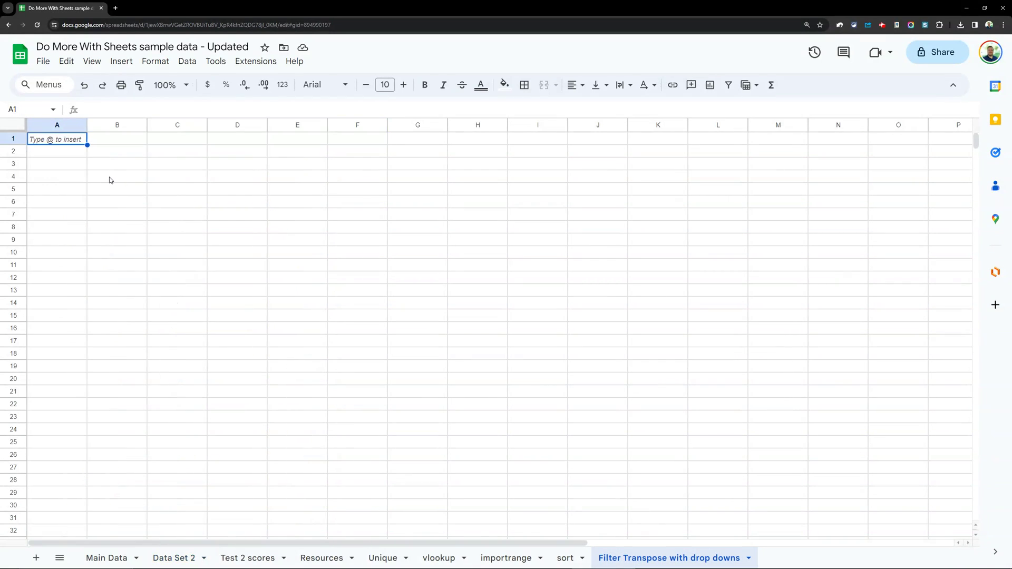
{"action": "key", "text": "ctrl+v"}
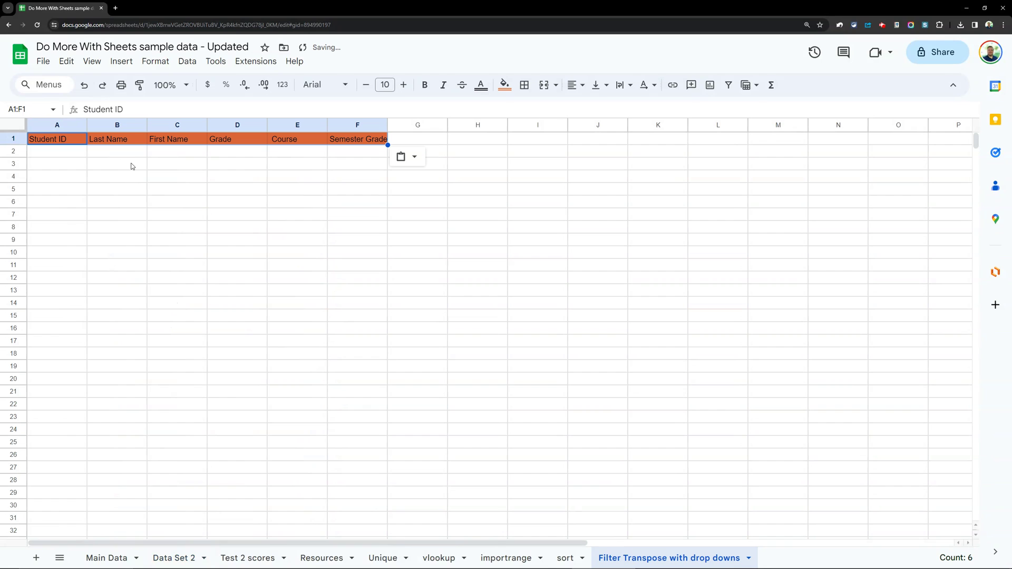
Step: Start a =filter( formula in cell A2 of the Filter Transpose with drop downs sheet
{"action": "left_click", "coordinate": [80, 143]}
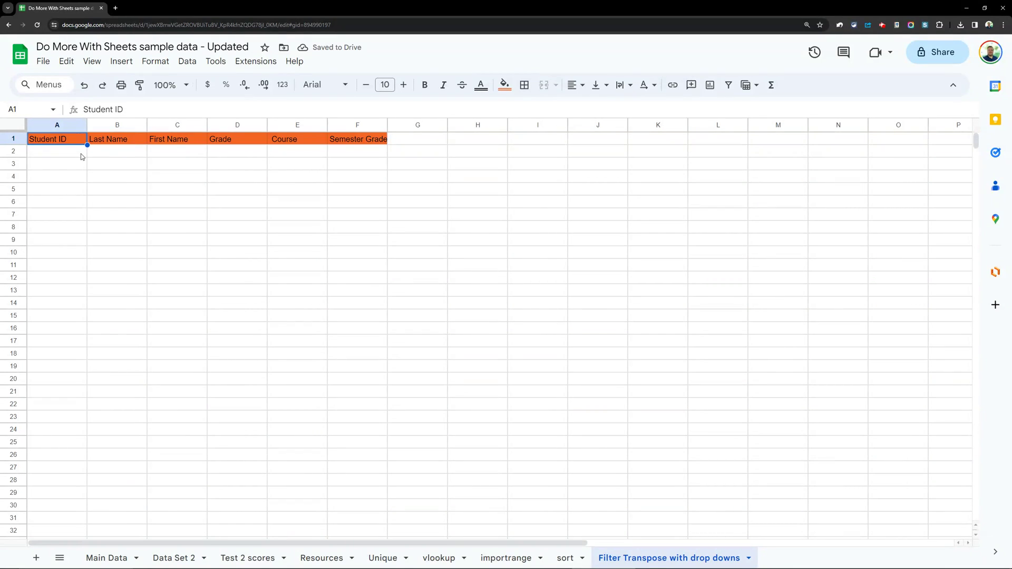
{"action": "left_click", "coordinate": [80, 153]}
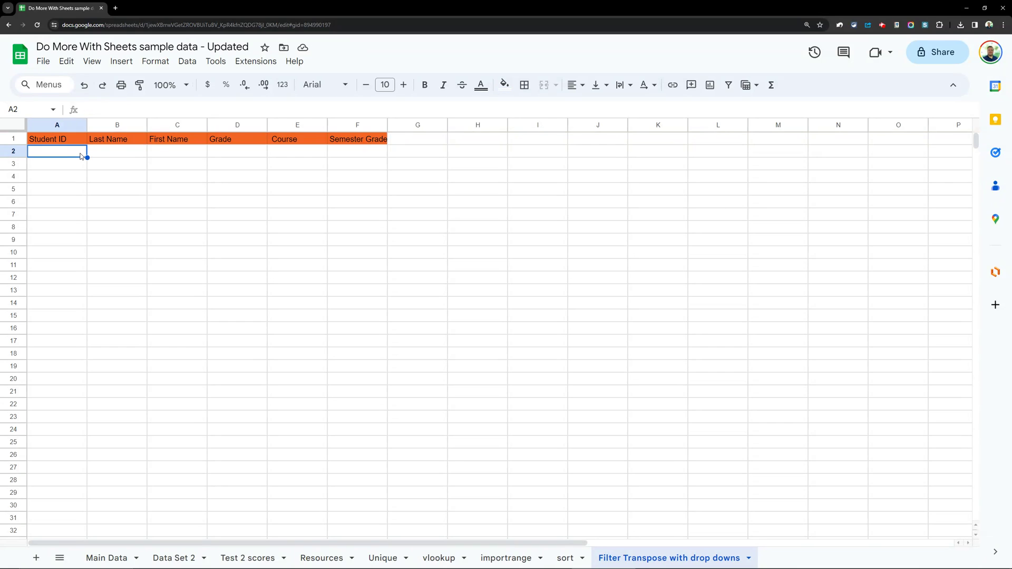
{"action": "type", "text": "="}
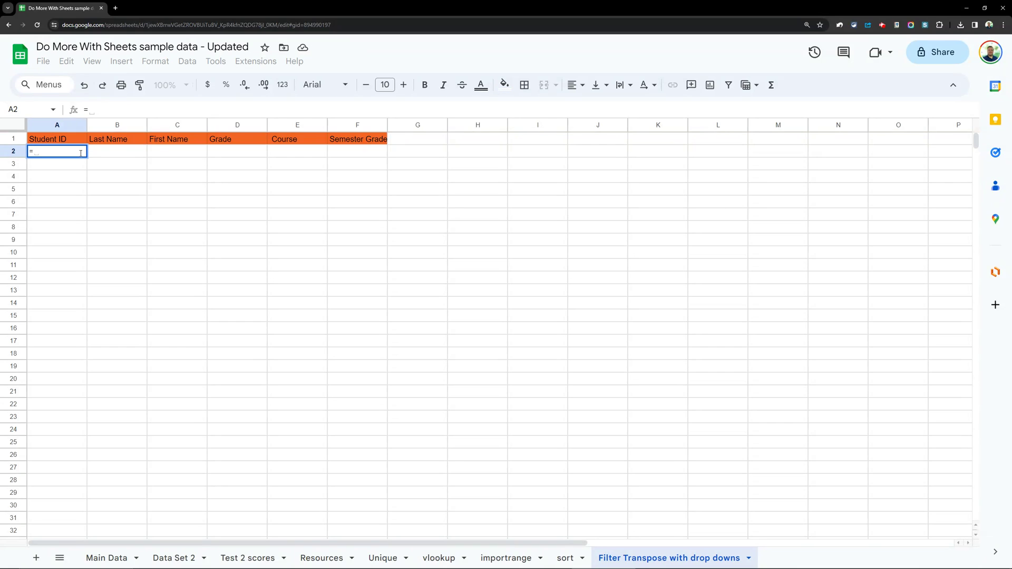
{"action": "type", "text": "filter"}
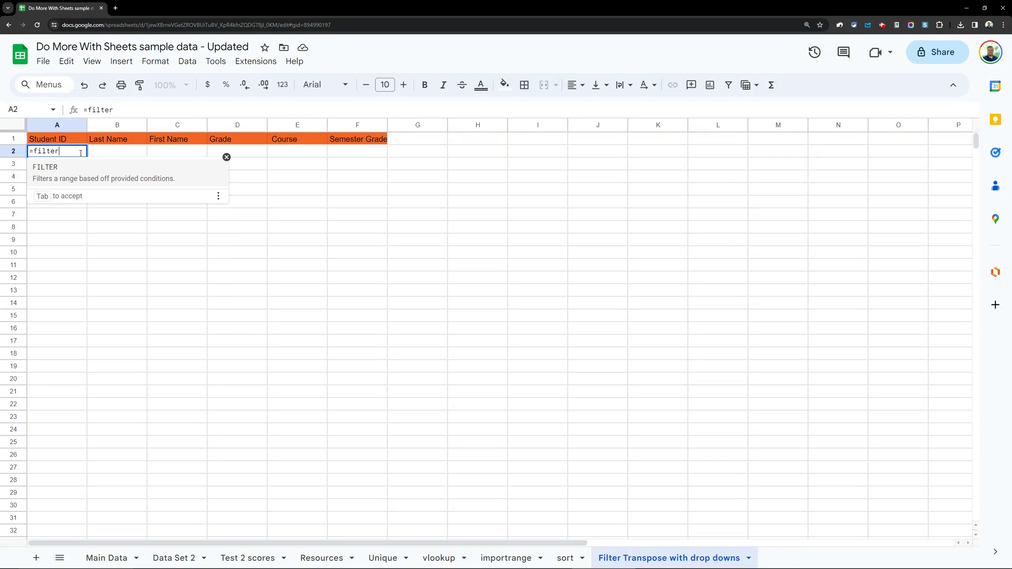
{"action": "left_click", "coordinate": [108, 173]}
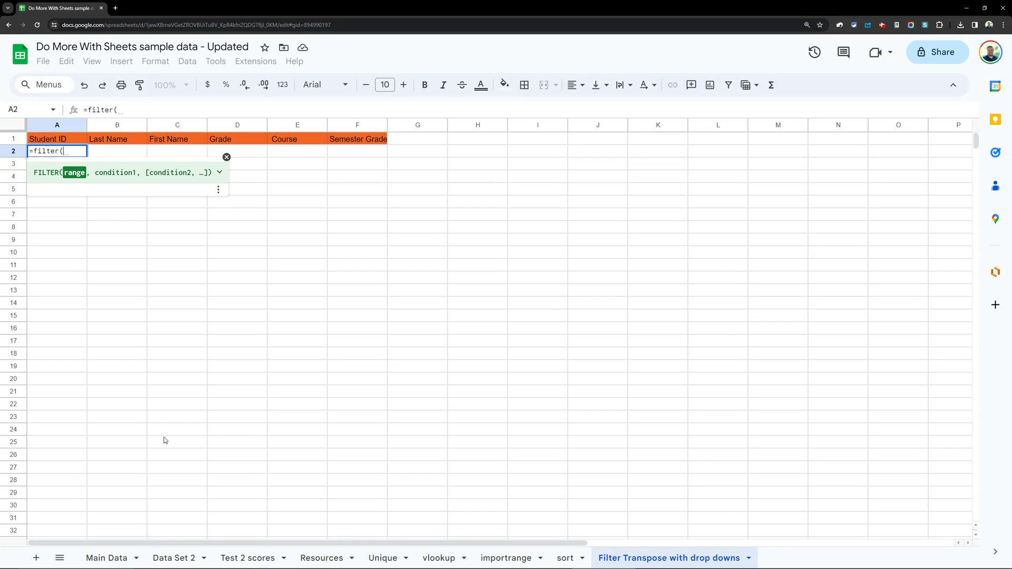
Step: Set the FILTER range argument to 'Data Set 2'!A2:F, followed by a comma
{"action": "left_click", "coordinate": [174, 558]}
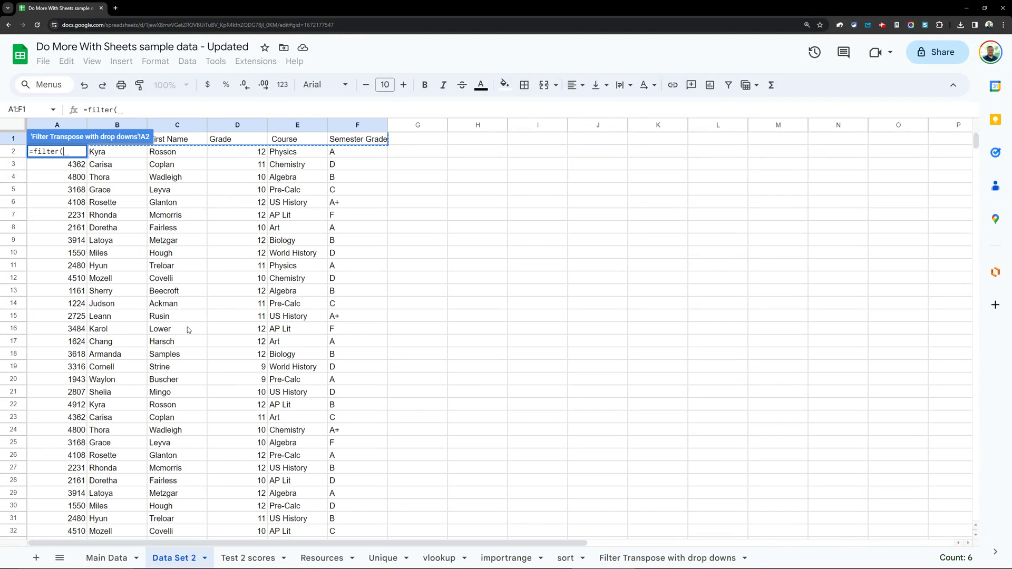
{"action": "left_click", "coordinate": [72, 165]}
{"action": "left_click_drag", "start_coordinate": [46, 166], "coordinate": [345, 423]}
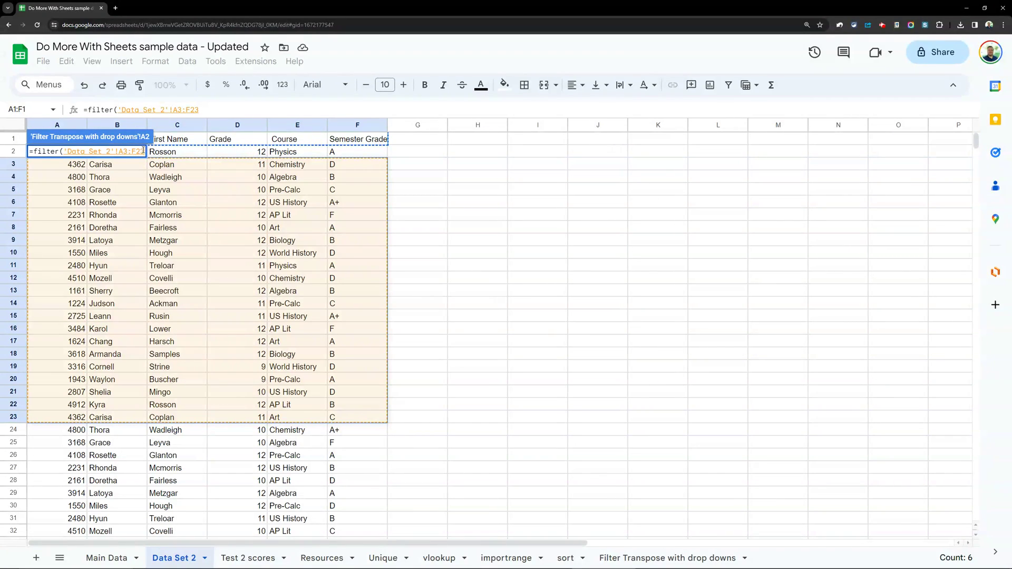
{"action": "key", "text": "BackSpace"}
{"action": "key", "text": "BackSpace"}
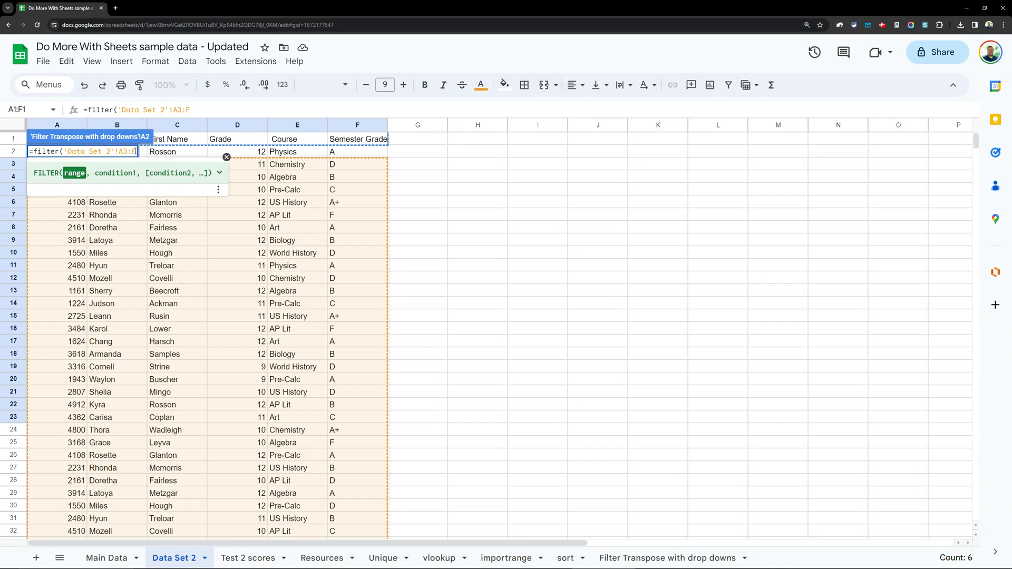
{"action": "type", "text": ","}
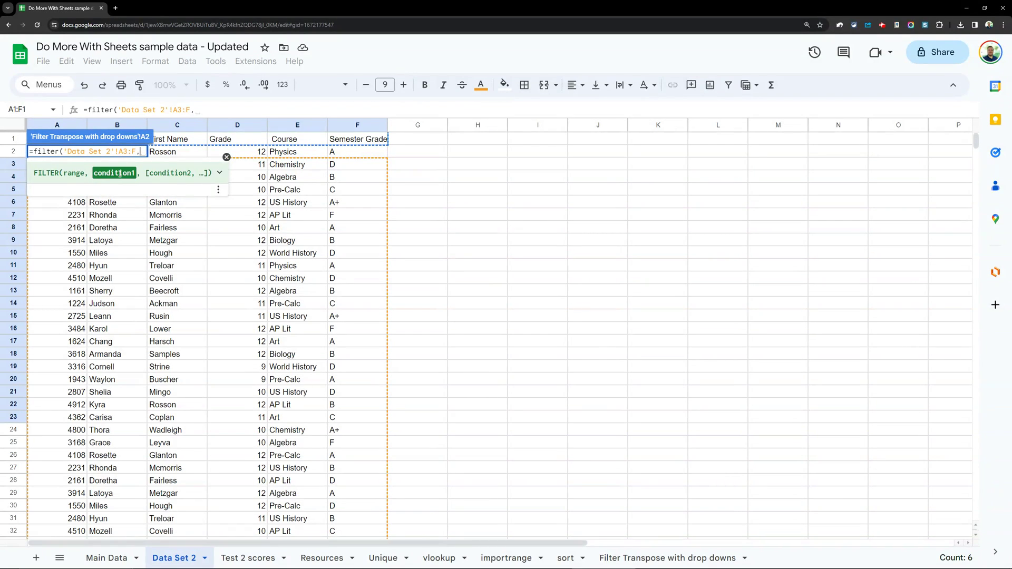
{"action": "left_click", "coordinate": [127, 152]}
{"action": "key", "text": "BackSpace"}
{"action": "type", "text": "2"}
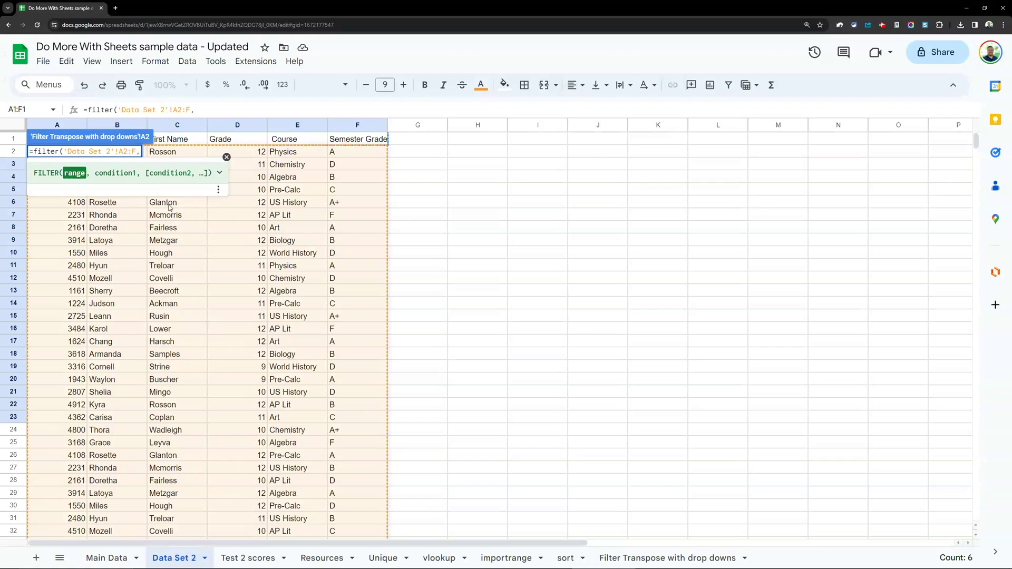
{"action": "left_click", "coordinate": [140, 151]}
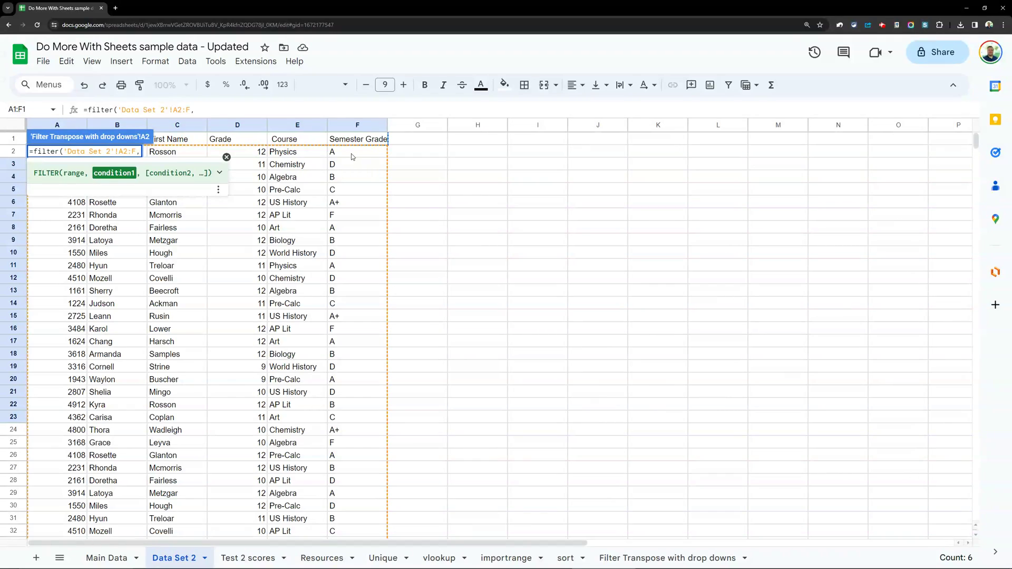
Step: Complete the FILTER with the condition 'Data Set 2'!E2:E="Physics" to list the Physics rows
{"action": "left_click", "coordinate": [310, 153]}
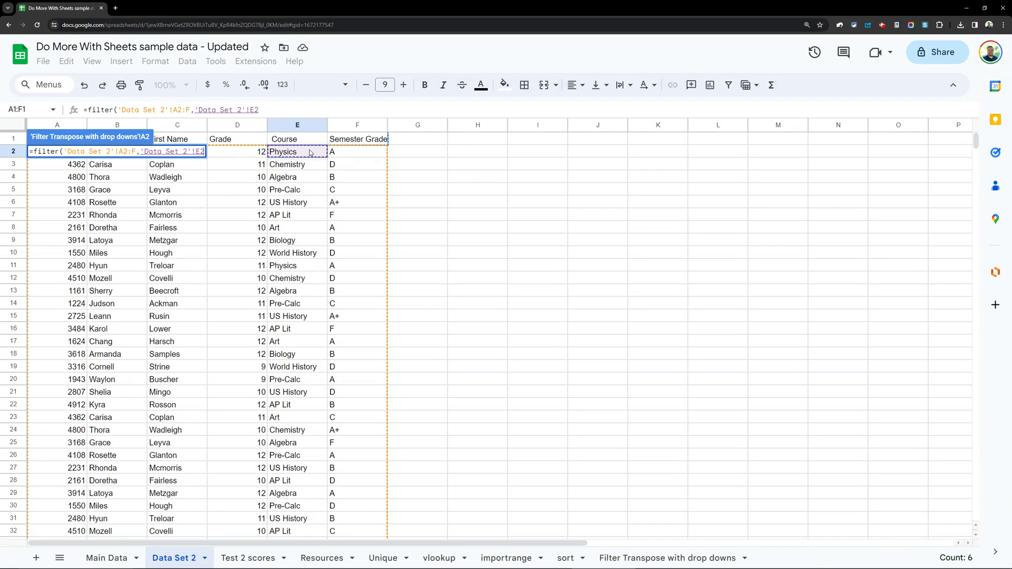
{"action": "left_click_drag", "start_coordinate": [310, 153], "coordinate": [301, 244]}
{"action": "key", "text": "ctrl+shift+Down"}
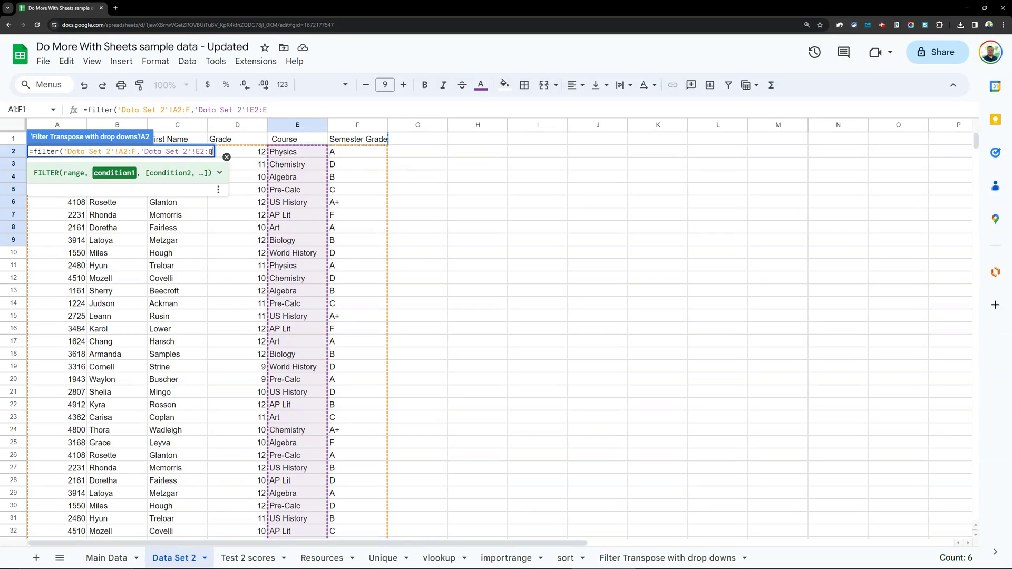
{"action": "type", "text": "="}
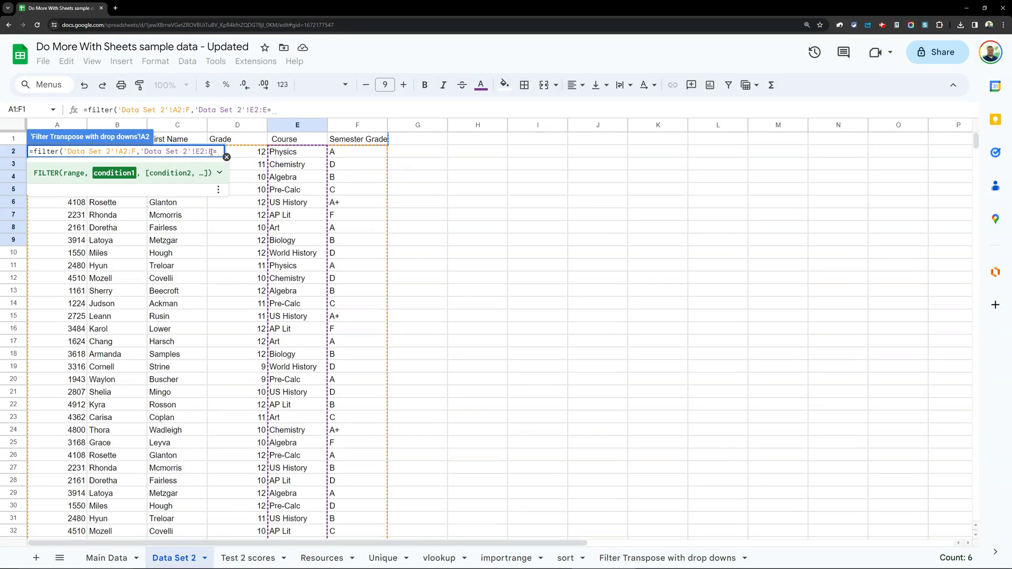
{"action": "type", "text": "\""}
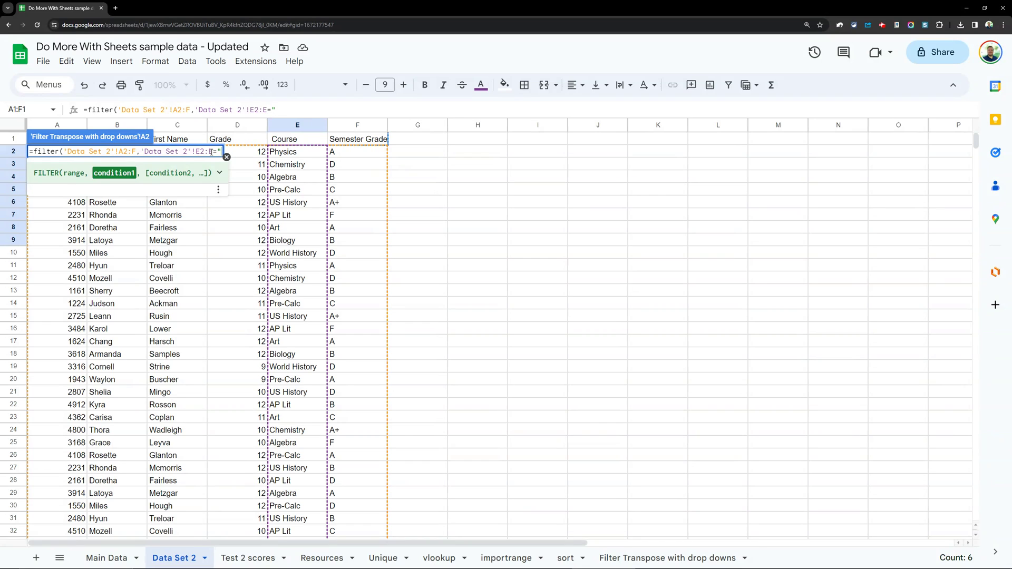
{"action": "type", "text": "Physics\")"}
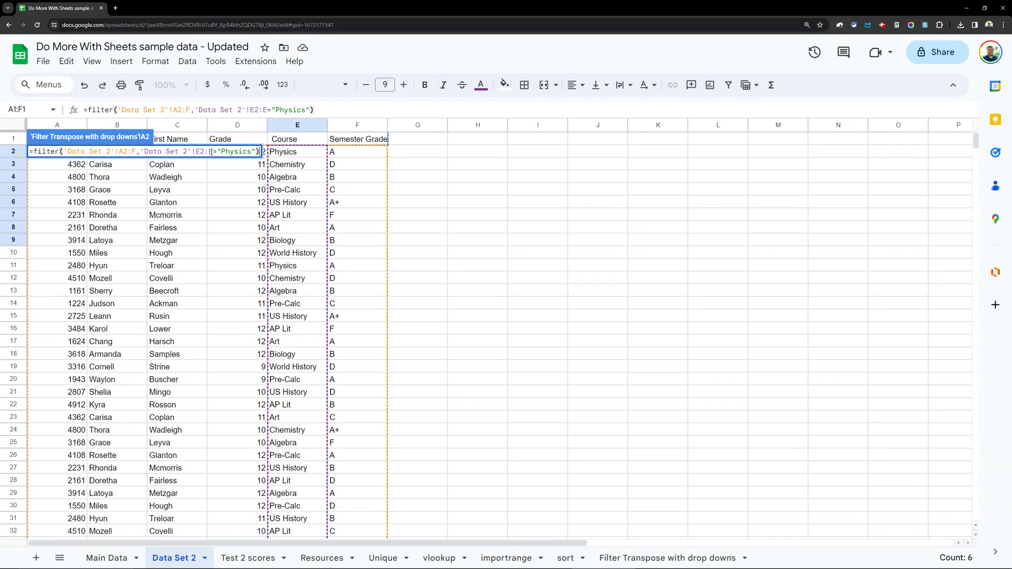
{"action": "key", "text": "Return"}
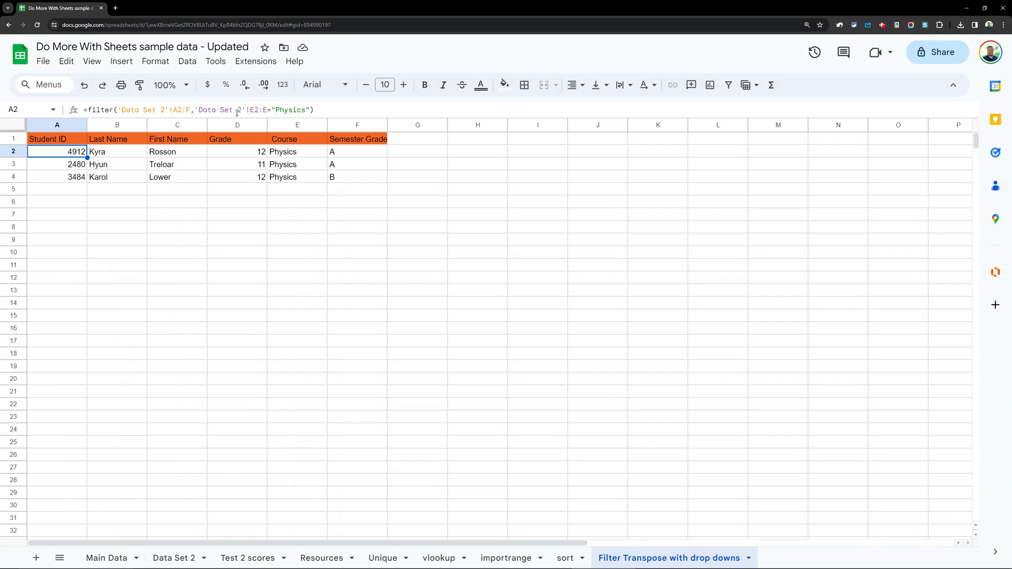
Step: Change the FILTER condition from "Physics" to "Chemistry" and compare against Data Set 2
{"action": "left_click_drag", "start_coordinate": [305, 110], "coordinate": [278, 110]}
{"action": "type", "text": "Chemistry"}
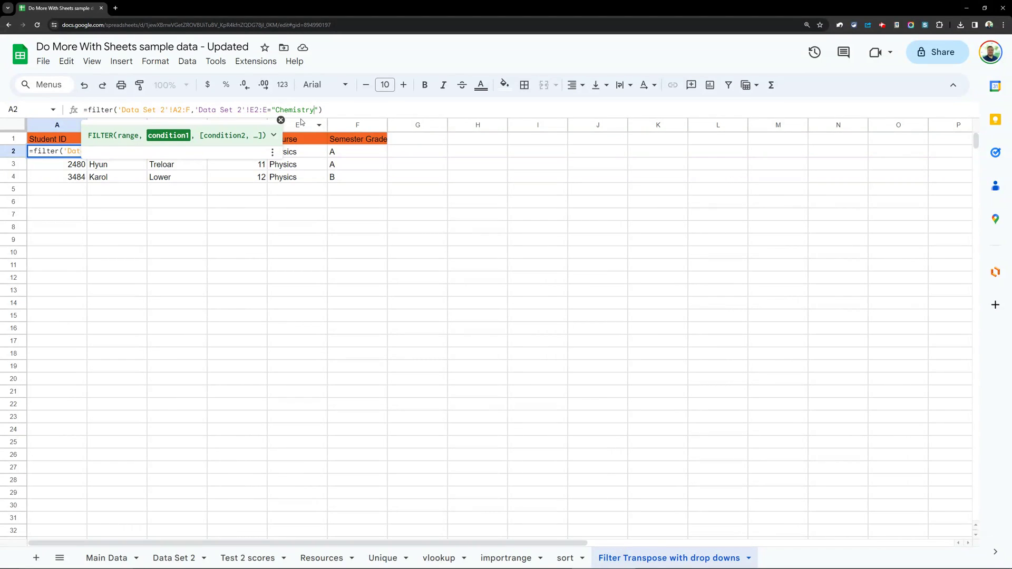
{"action": "key", "text": "Return"}
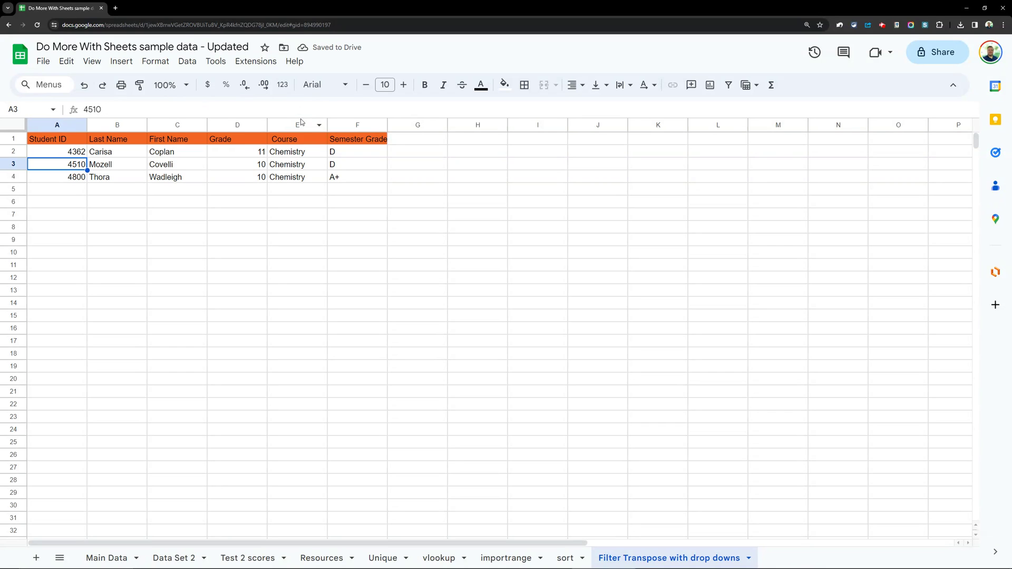
{"action": "left_click", "coordinate": [79, 154]}
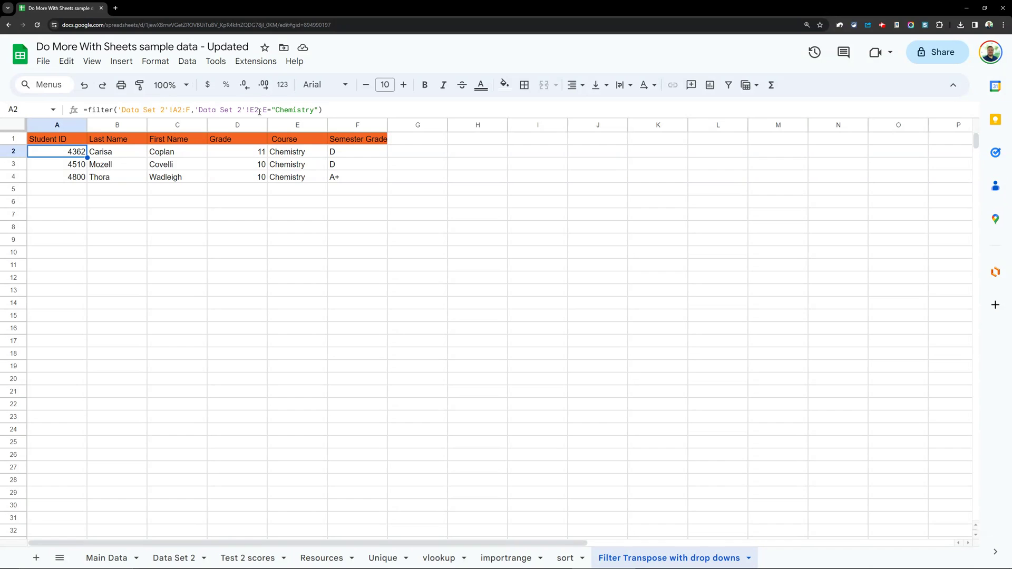
{"action": "left_click", "coordinate": [175, 557]}
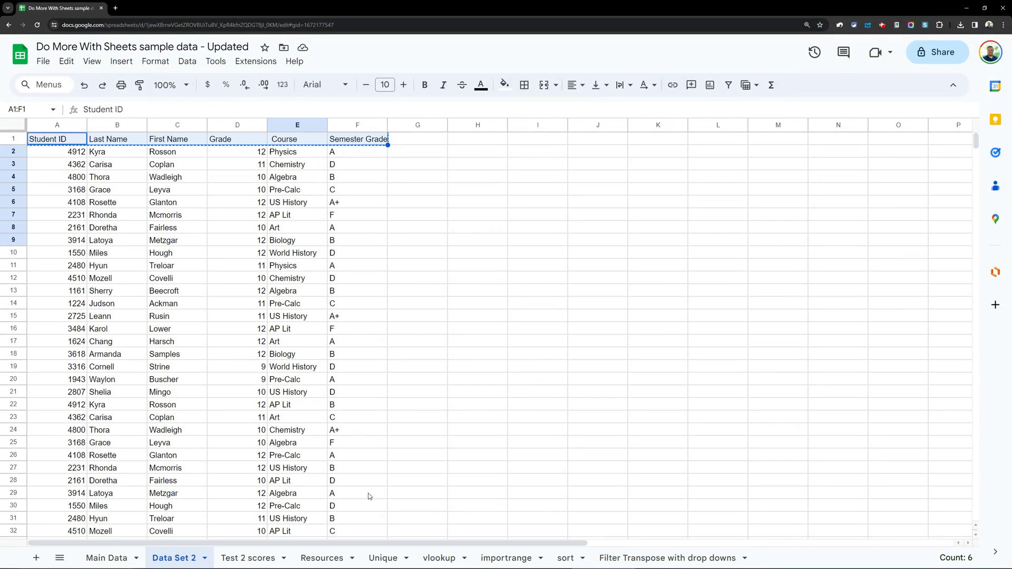
{"action": "left_click", "coordinate": [691, 560]}
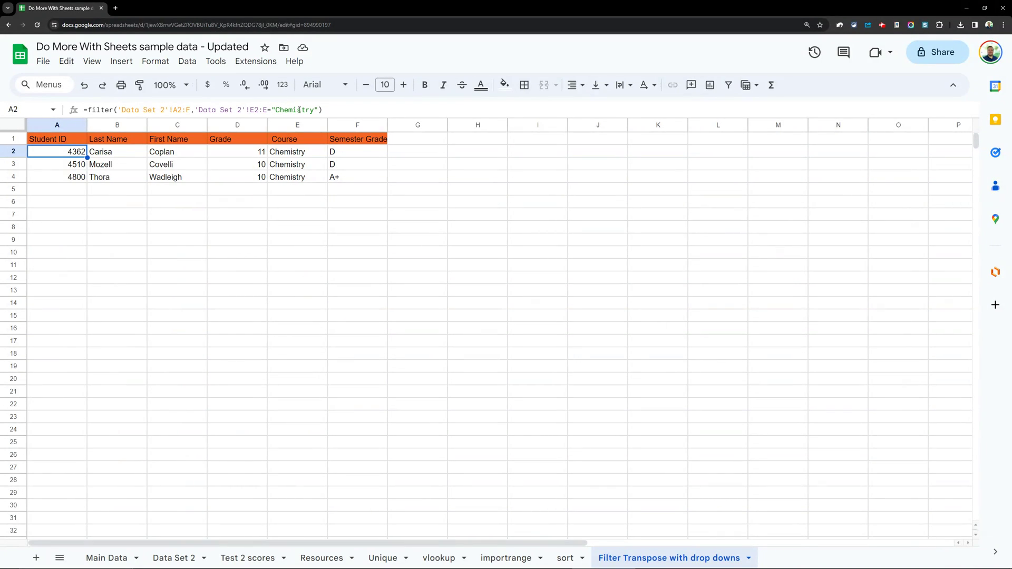
Step: Insert a blank row above the headers and enter the label 'Course' in A1
{"action": "left_click", "coordinate": [14, 138]}
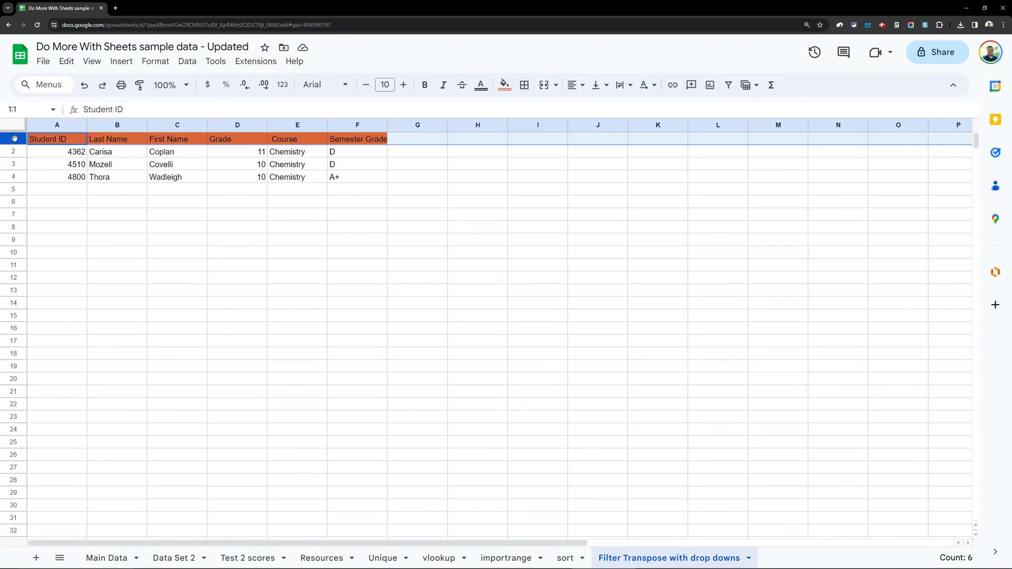
{"action": "right_click", "coordinate": [15, 138]}
{"action": "left_click", "coordinate": [84, 238]}
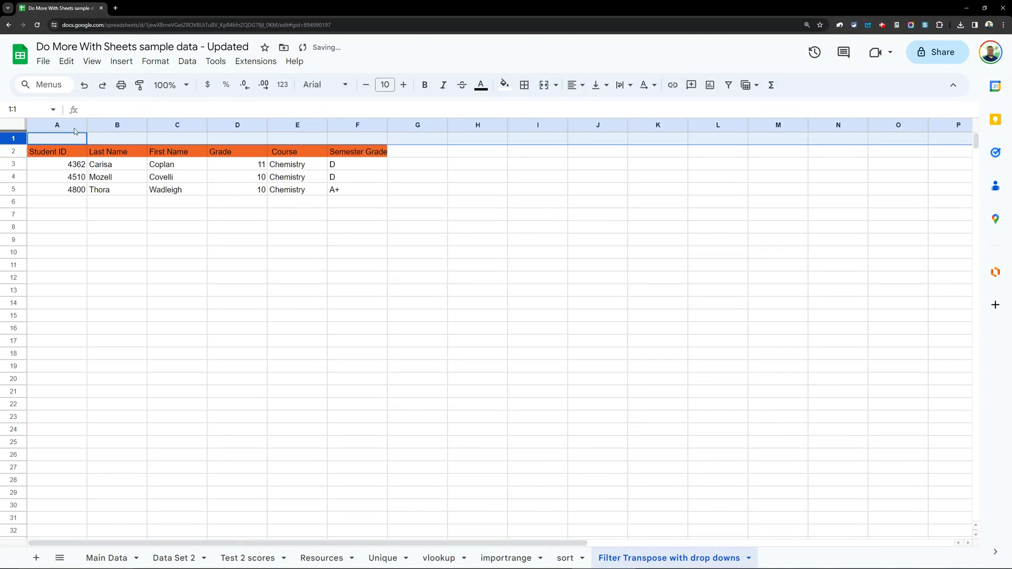
{"action": "left_click", "coordinate": [63, 139]}
{"action": "type", "text": "Course"}
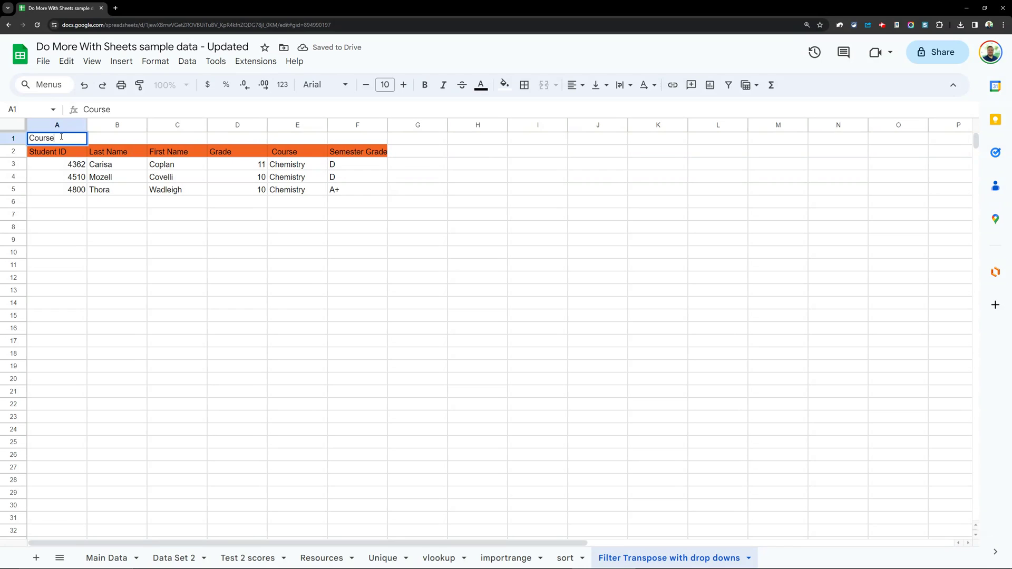
{"action": "key", "text": "Return"}
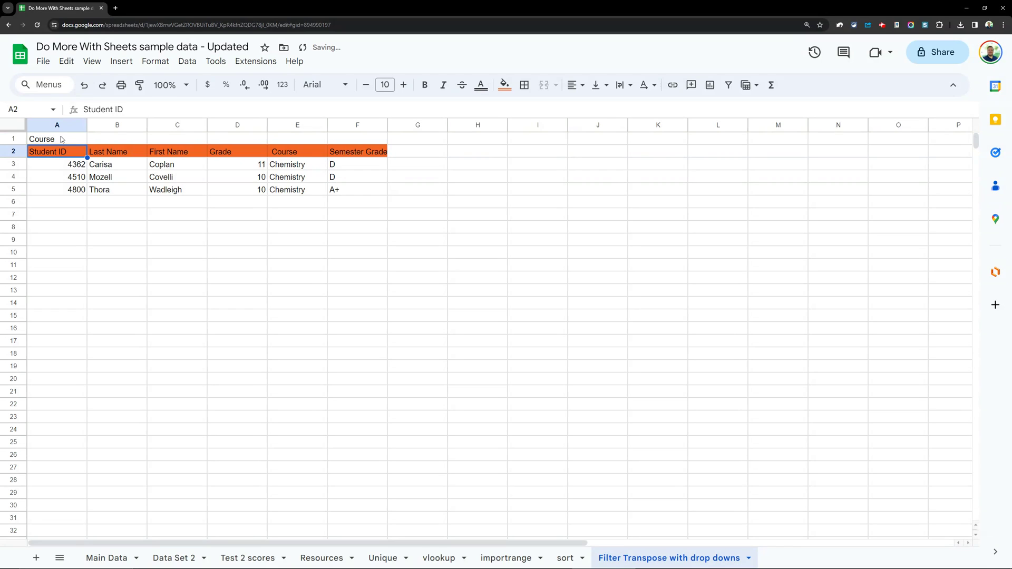
Step: Select cell B1 beside the Course label and bring up its cell options
{"action": "left_click", "coordinate": [62, 139]}
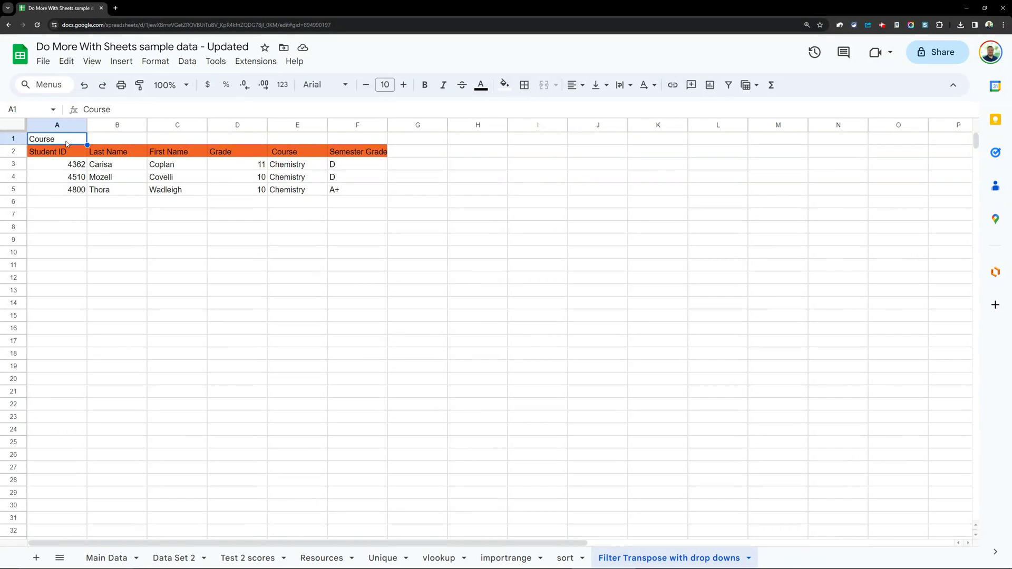
{"action": "left_click", "coordinate": [101, 140]}
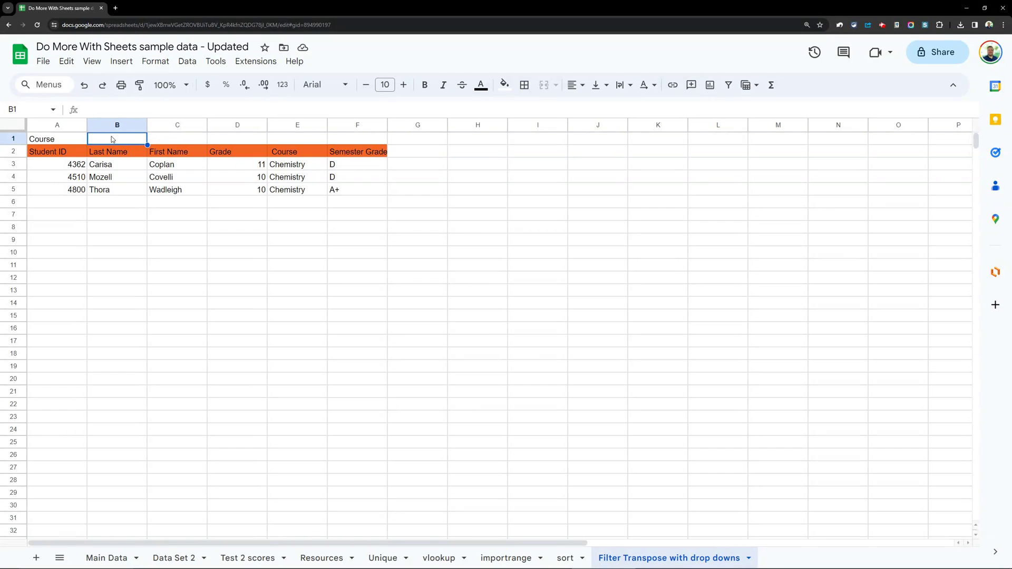
{"action": "right_click", "coordinate": [110, 138]}
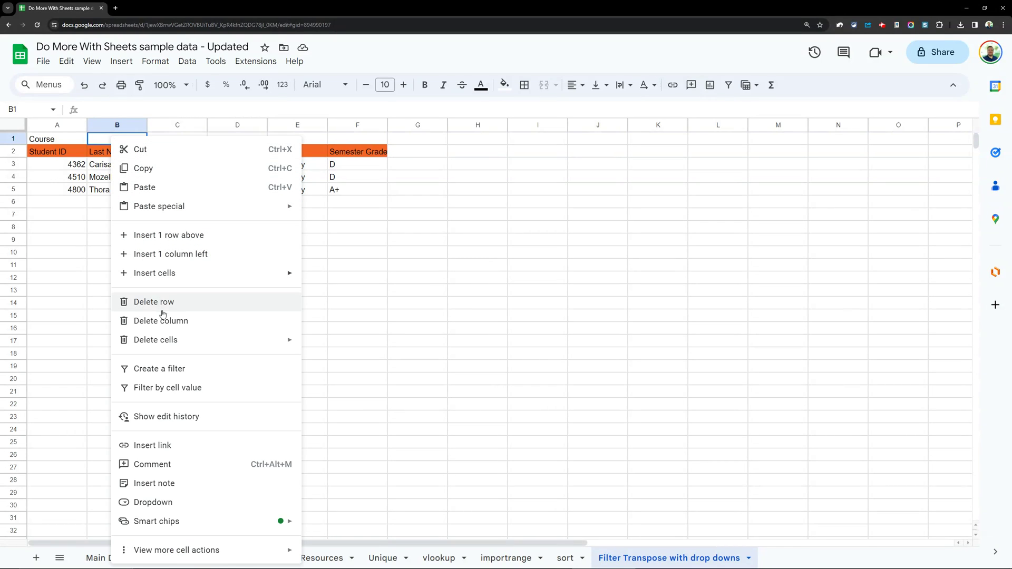
Step: Turn B1 into a dropdown with the two options Physics and Chemistry
{"action": "left_click", "coordinate": [173, 503]}
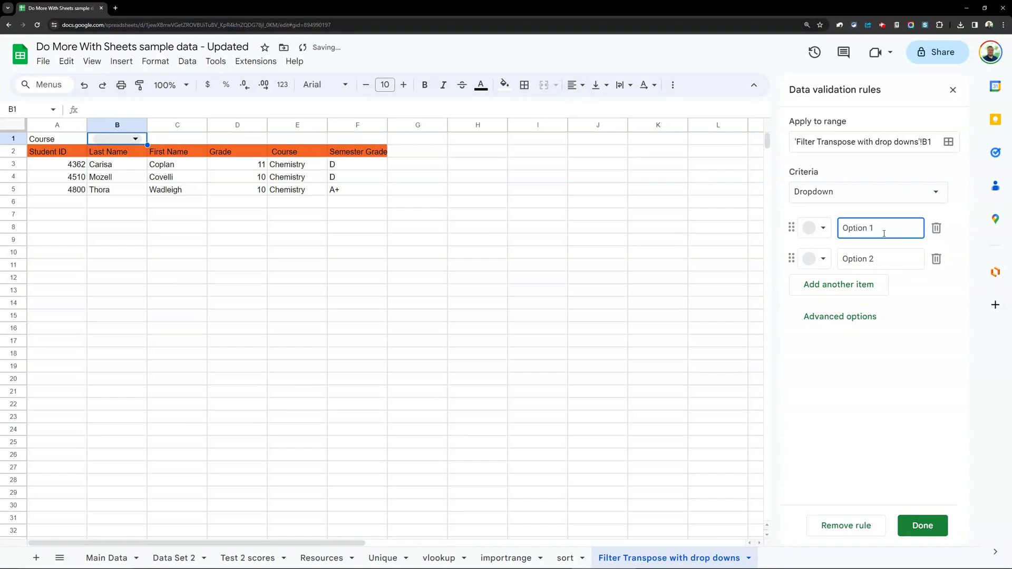
{"action": "left_click", "coordinate": [176, 559]}
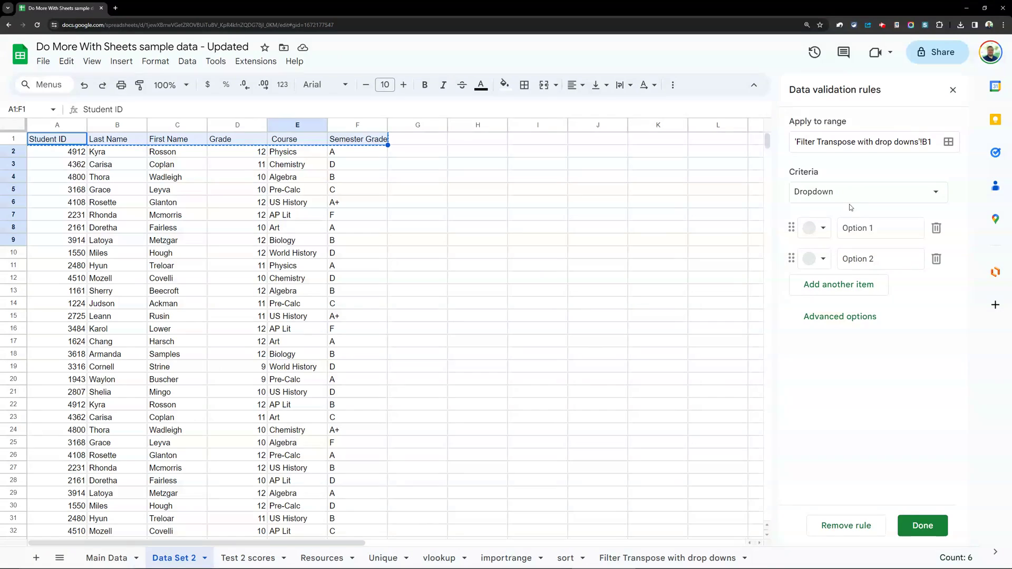
{"action": "double_click", "coordinate": [879, 227]}
{"action": "triple_click", "coordinate": [879, 227]}
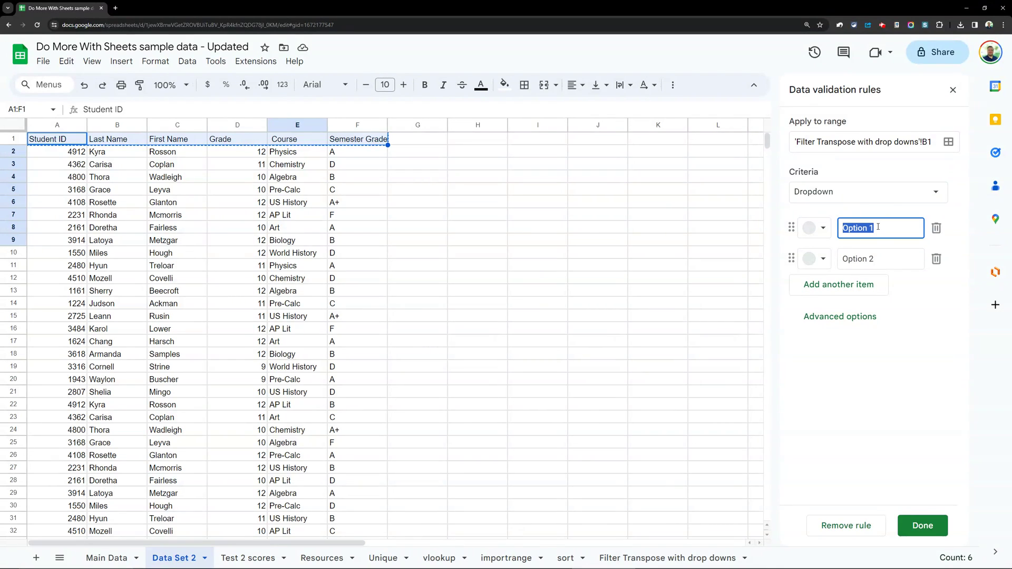
{"action": "type", "text": "Physics"}
{"action": "key", "text": "Tab"}
{"action": "key", "text": "BackSpace"}
{"action": "key", "text": "BackSpace"}
{"action": "key", "text": "BackSpace"}
{"action": "key", "text": "BackSpace"}
{"action": "key", "text": "BackSpace"}
{"action": "key", "text": "BackSpace"}
{"action": "key", "text": "BackSpace"}
{"action": "type", "text": "Ch"}
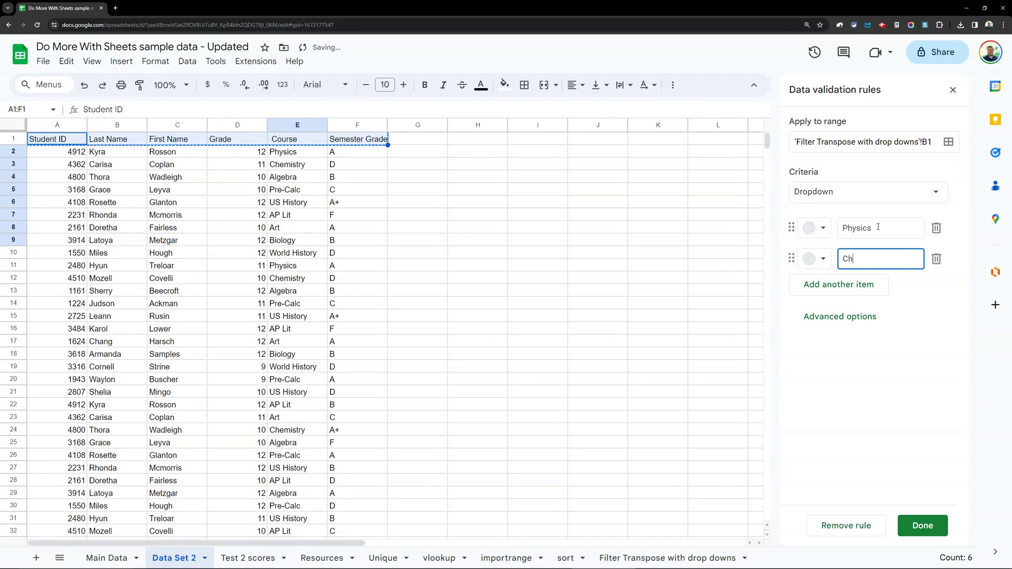
{"action": "type", "text": "emistry"}
{"action": "left_click", "coordinate": [953, 90]}
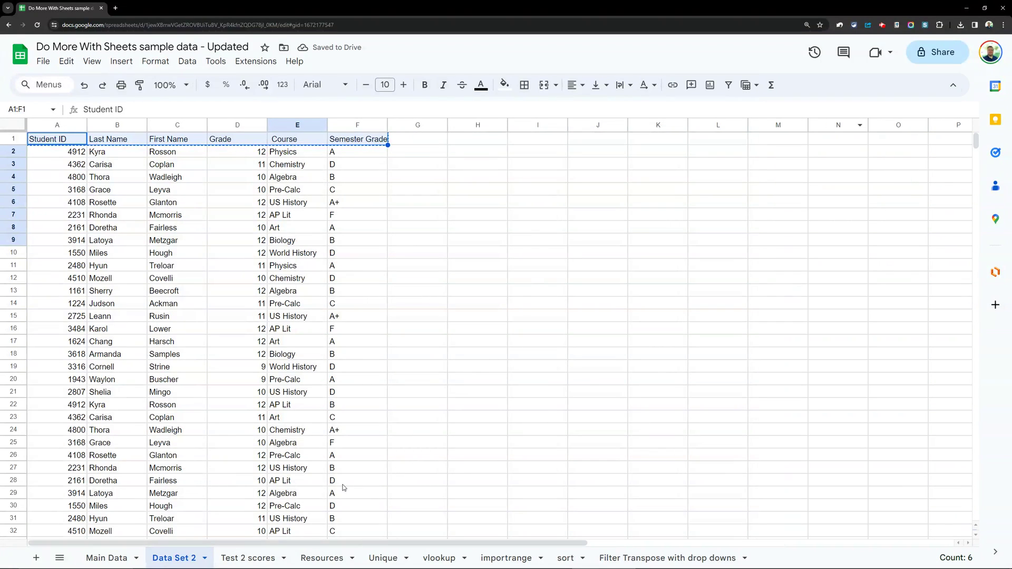
Step: Add the heading 'Unique Courses' in H1 and the formula =unique(E2:E) in H2
{"action": "left_click", "coordinate": [466, 141]}
{"action": "type", "text": "Unique Courses"}
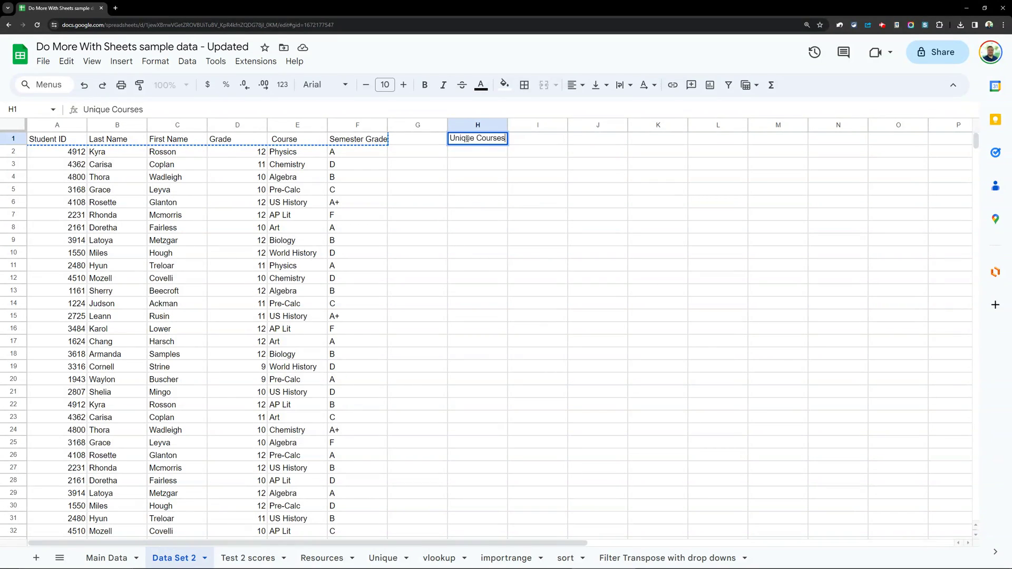
{"action": "key", "text": "Return"}
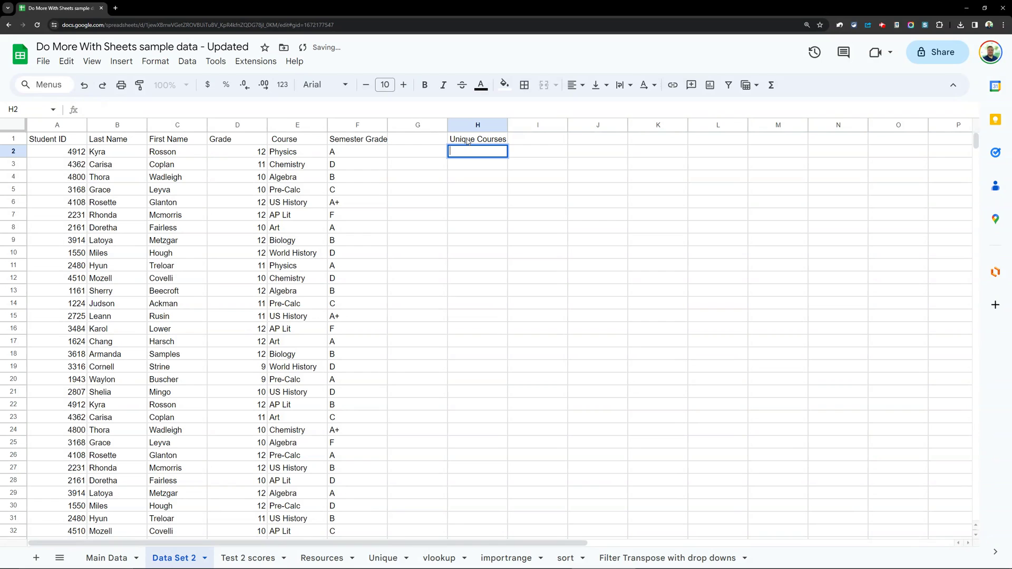
{"action": "type", "text": "=uniqu"}
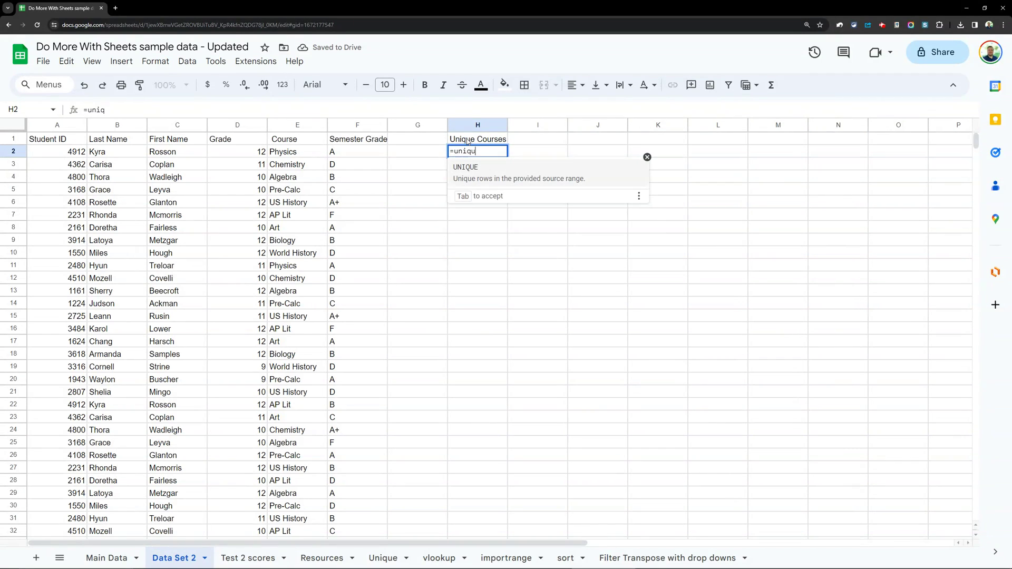
{"action": "type", "text": "e("}
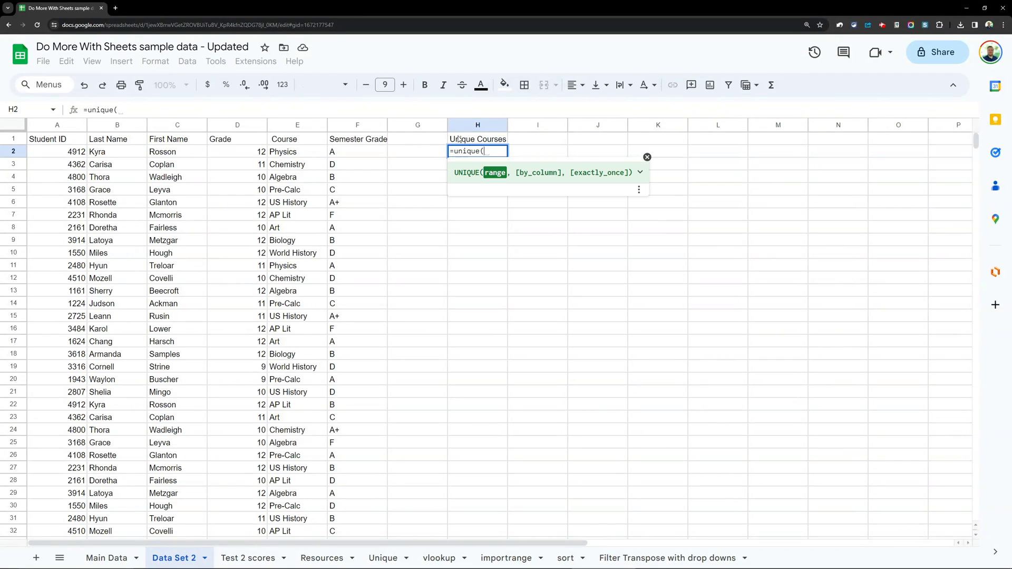
{"action": "left_click_drag", "start_coordinate": [318, 154], "coordinate": [318, 246]}
{"action": "key", "text": "BackSpace"}
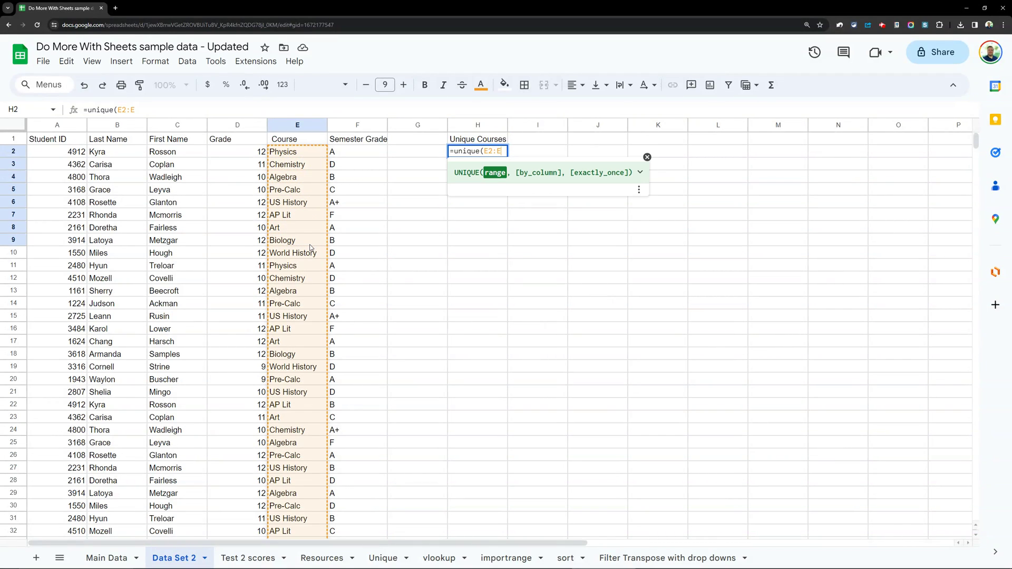
{"action": "type", "text": ")"}
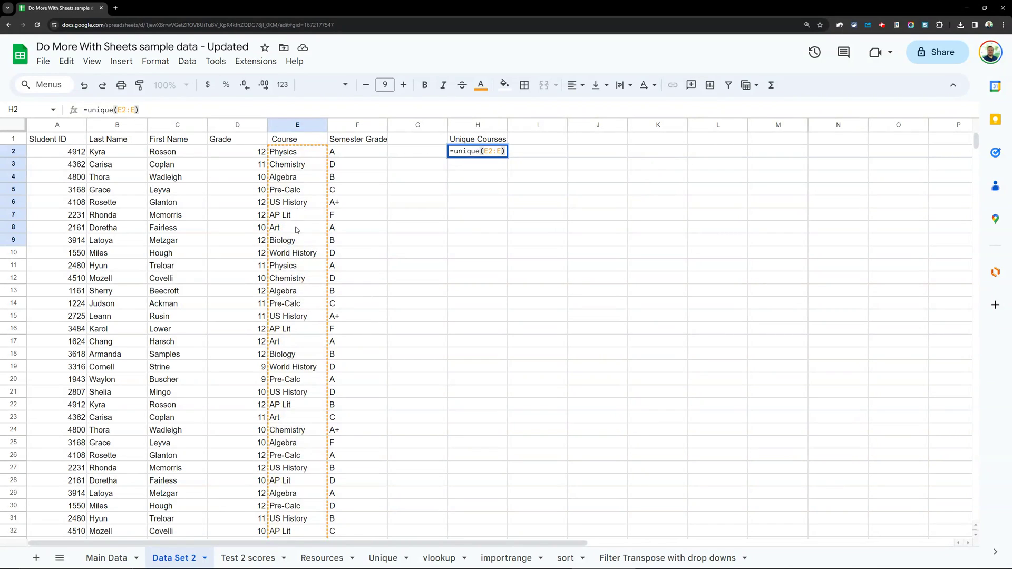
{"action": "key", "text": "Return"}
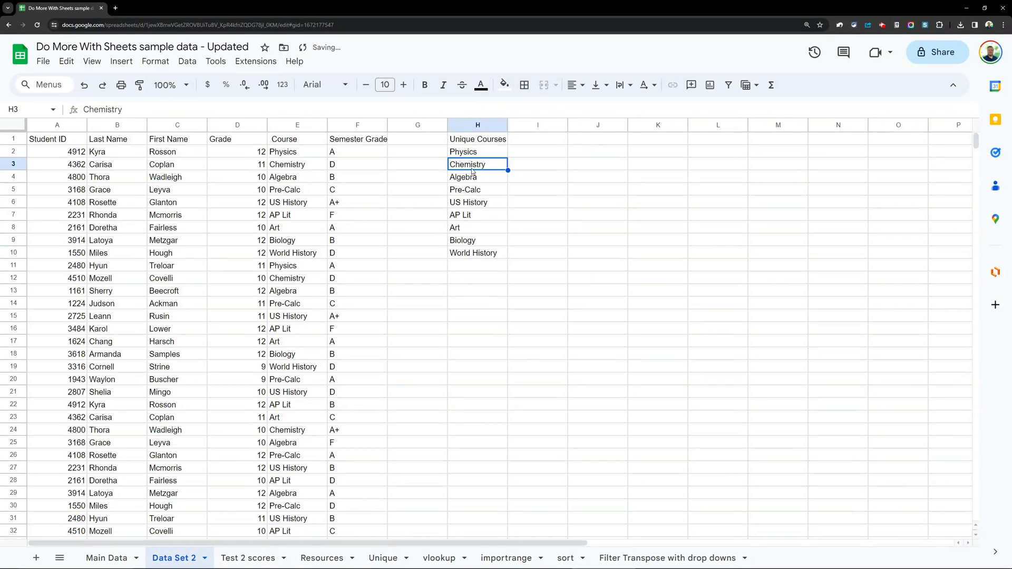
Step: Change the H2 formula to =sort(unique(E2:E)) so the courses are alphabetical
{"action": "left_click", "coordinate": [499, 150]}
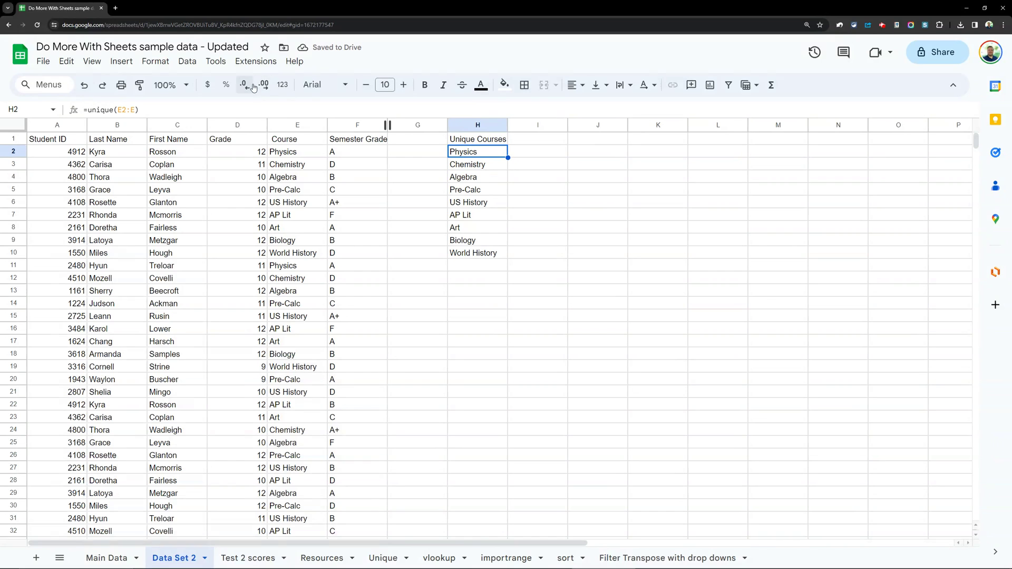
{"action": "left_click", "coordinate": [88, 110]}
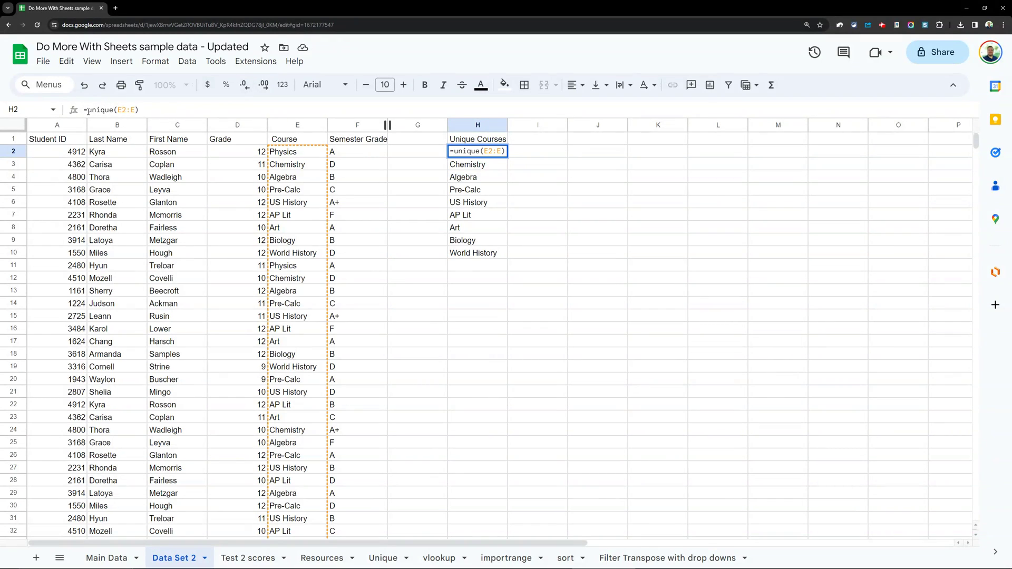
{"action": "type", "text": "sort("}
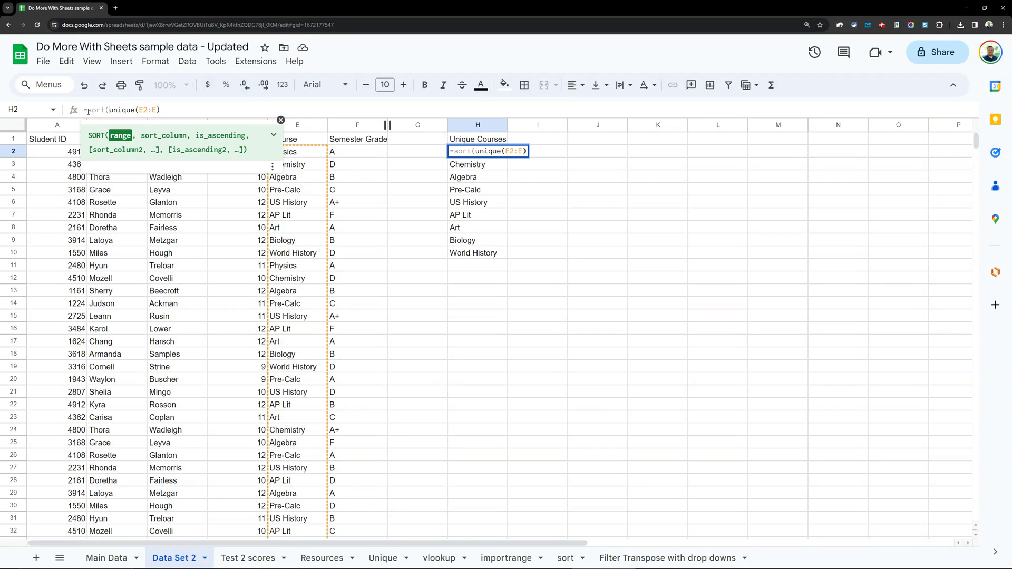
{"action": "left_click", "coordinate": [174, 113]}
{"action": "type", "text": ")"}
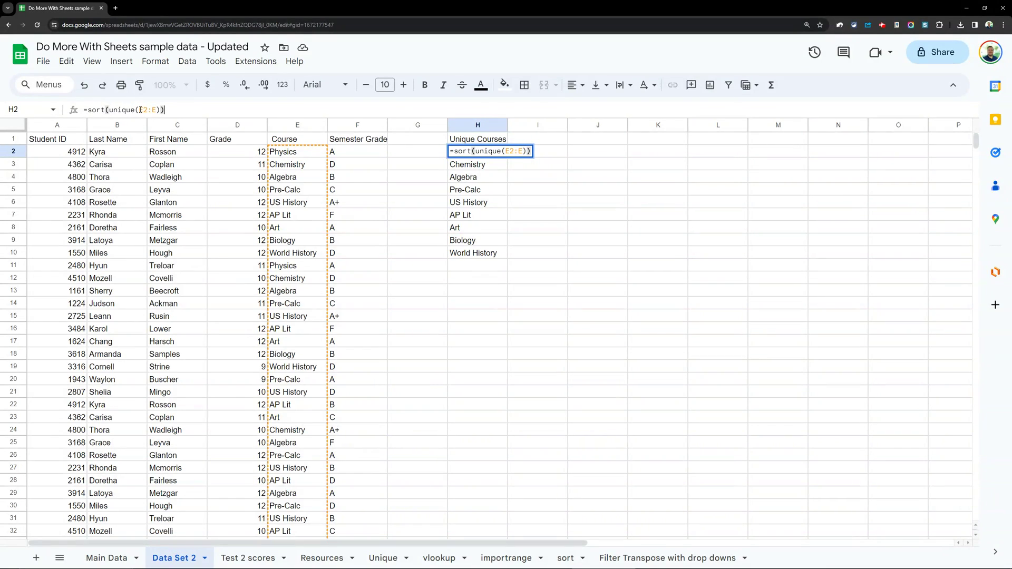
{"action": "key", "text": "Return"}
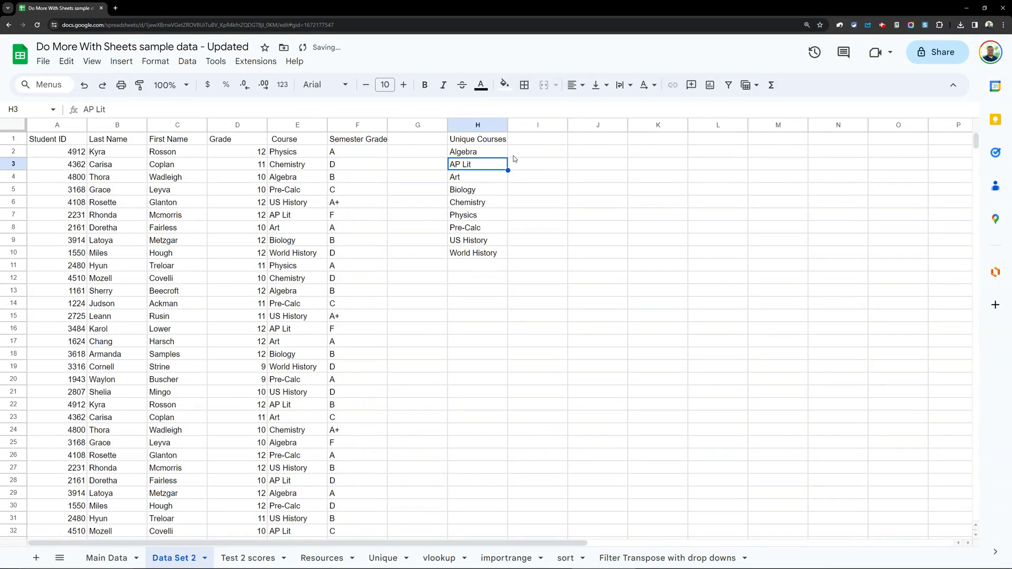
Step: Change B1's dropdown rule to take its items from the range 'Data Set 2'!H2:H10
{"action": "left_click", "coordinate": [659, 559]}
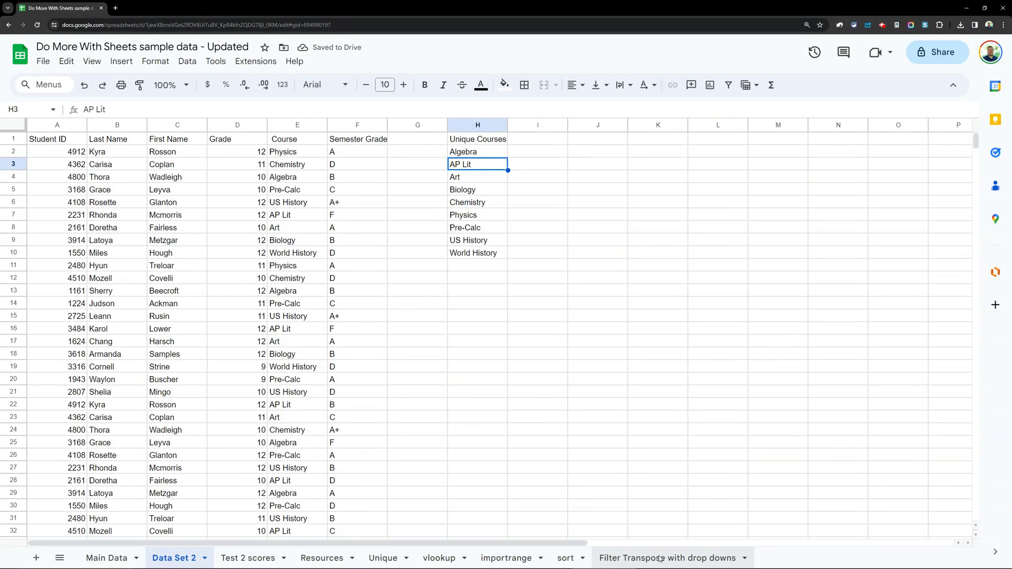
{"action": "left_click", "coordinate": [123, 140]}
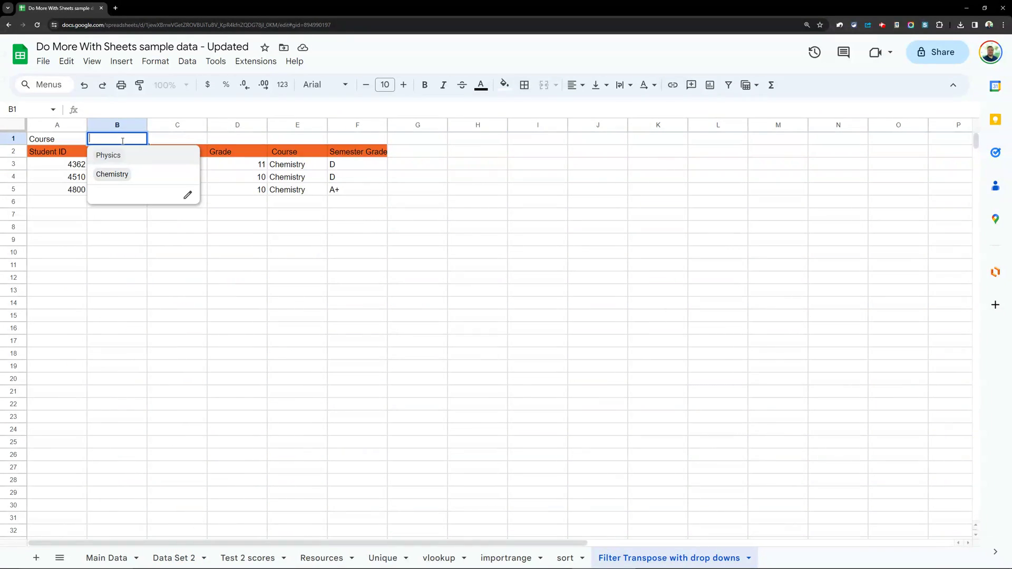
{"action": "left_click", "coordinate": [187, 195]}
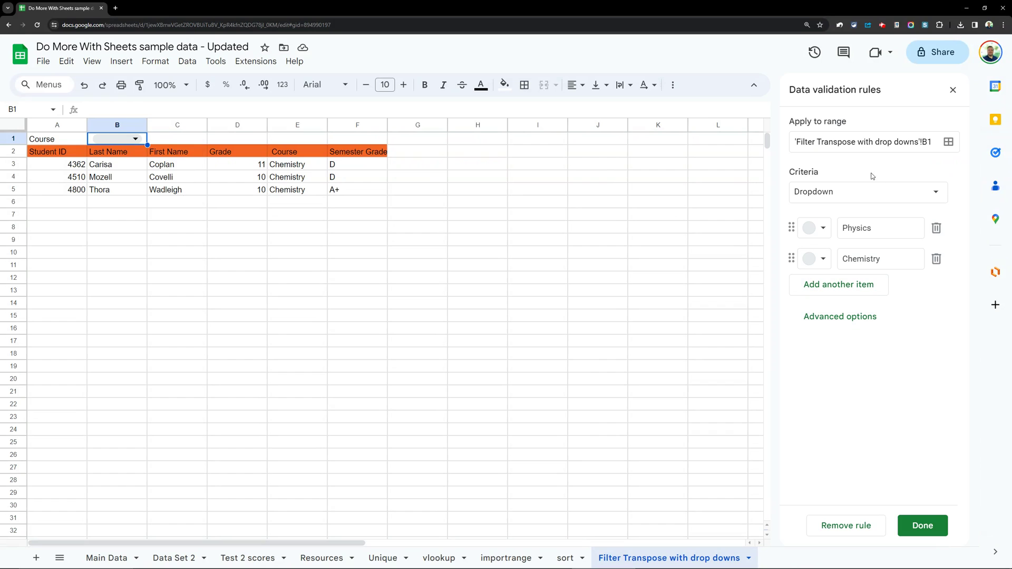
{"action": "left_click", "coordinate": [863, 192]}
{"action": "left_click", "coordinate": [864, 211]}
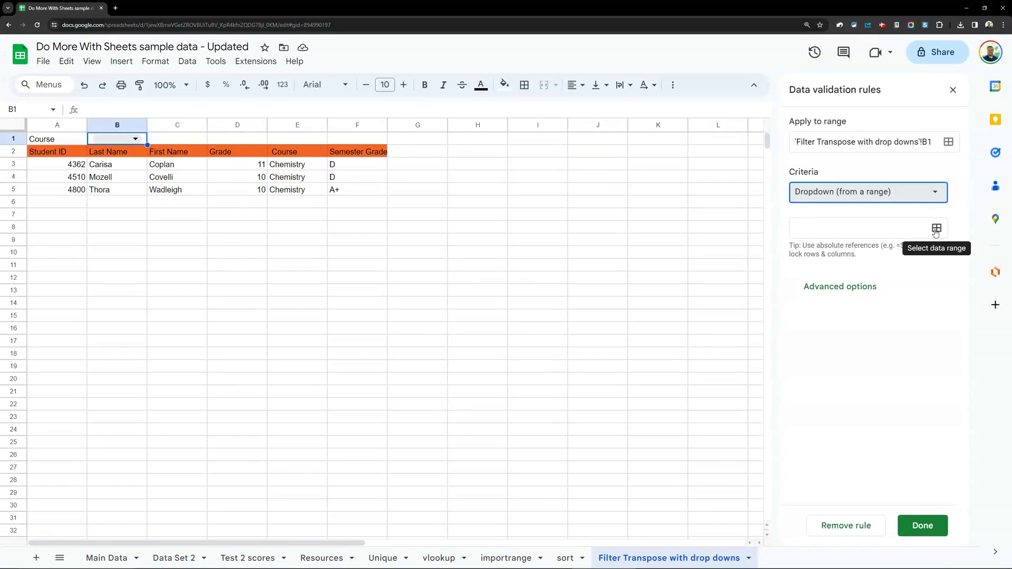
{"action": "left_click", "coordinate": [937, 230]}
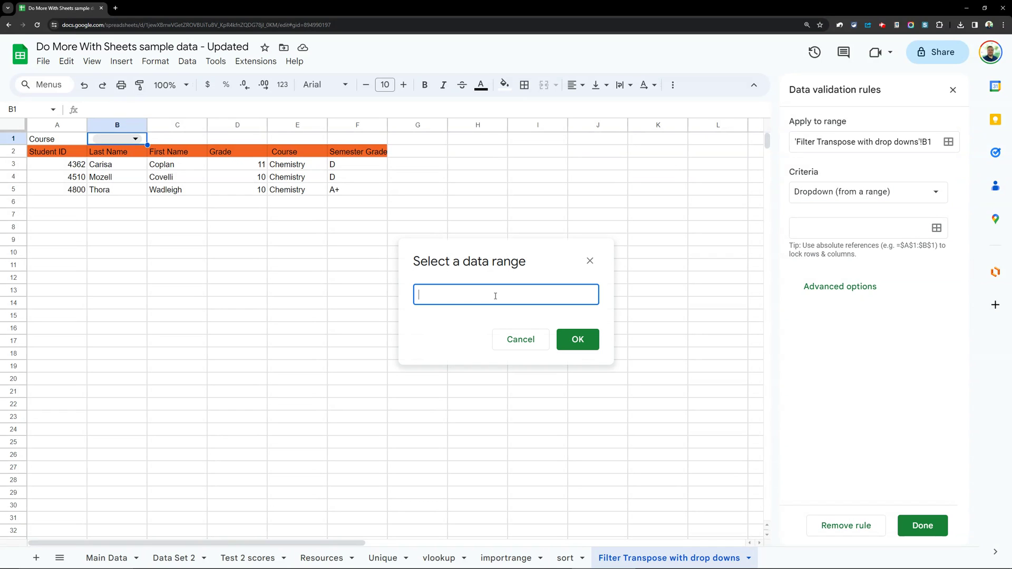
{"action": "left_click", "coordinate": [177, 558]}
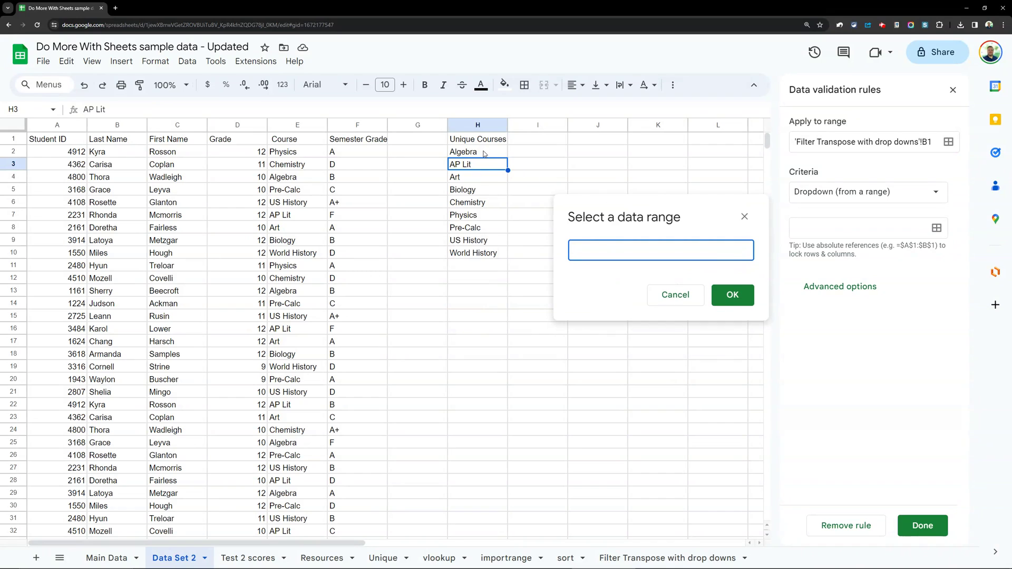
{"action": "left_click_drag", "start_coordinate": [484, 153], "coordinate": [479, 255]}
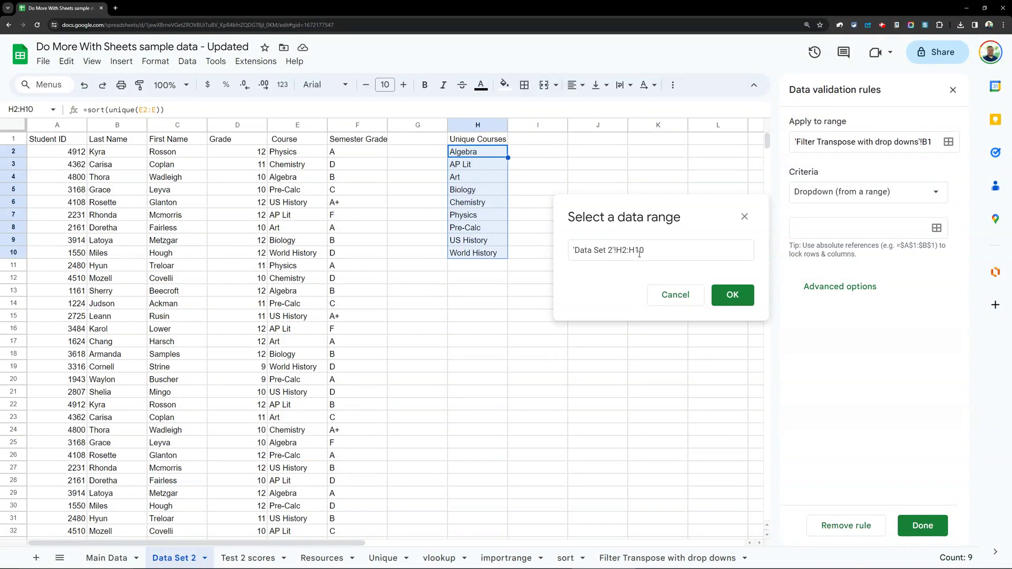
{"action": "left_click", "coordinate": [733, 295]}
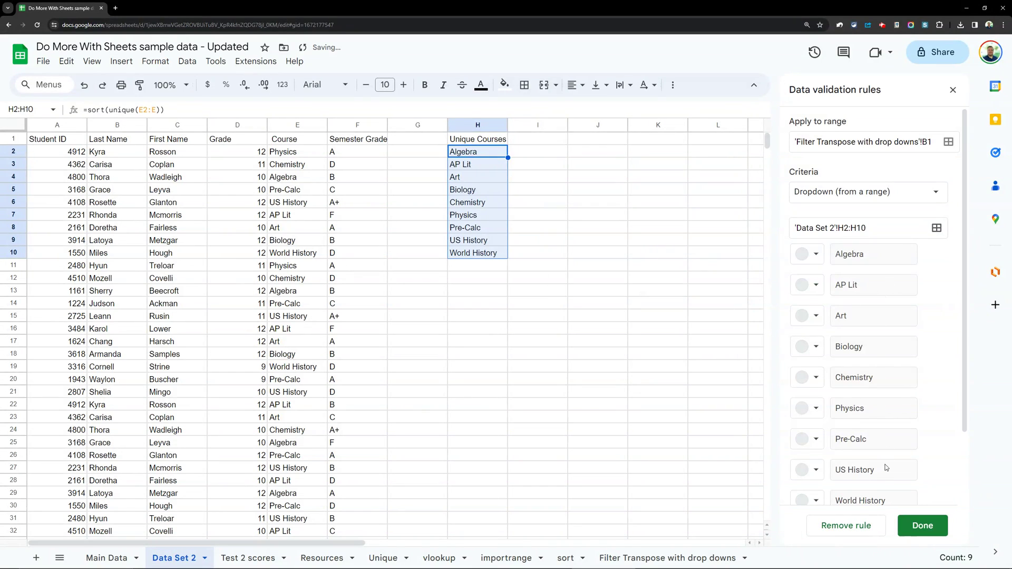
{"action": "scroll", "coordinate": [890, 483], "scroll_direction": "down", "scroll_amount": 2}
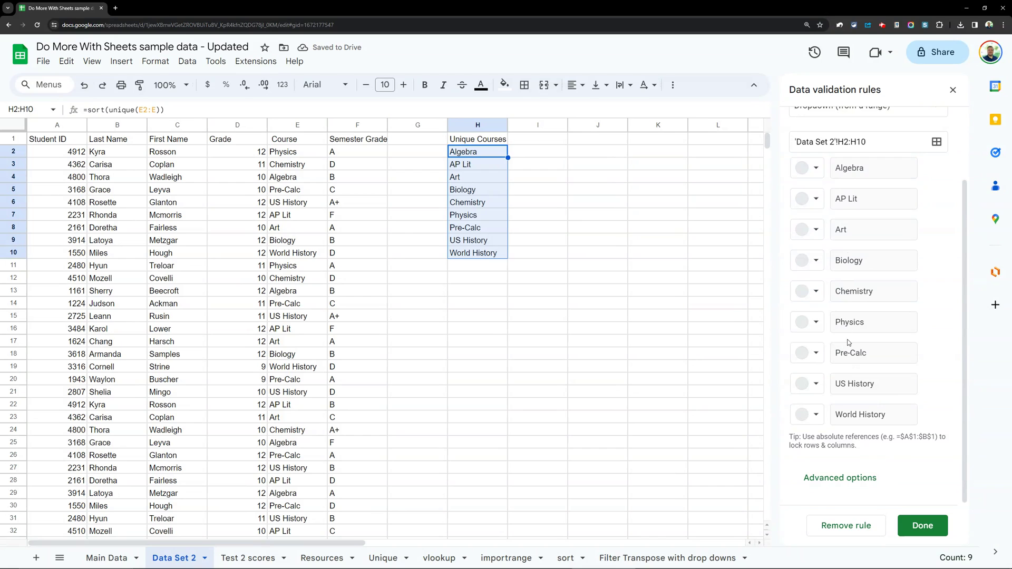
{"action": "left_click", "coordinate": [715, 560]}
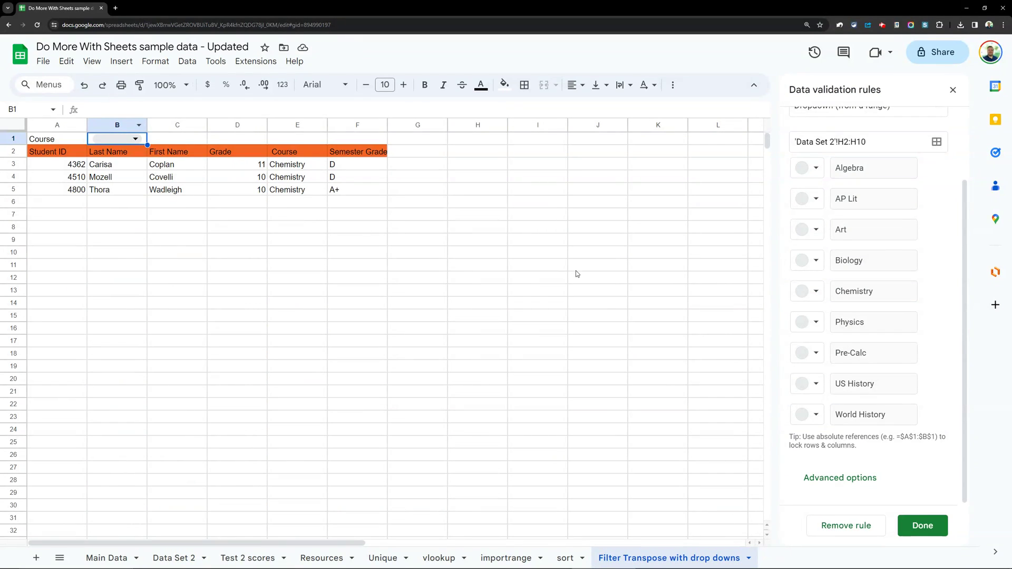
Step: Save the updated dropdown rule and choose Biology in B1
{"action": "left_click", "coordinate": [912, 525]}
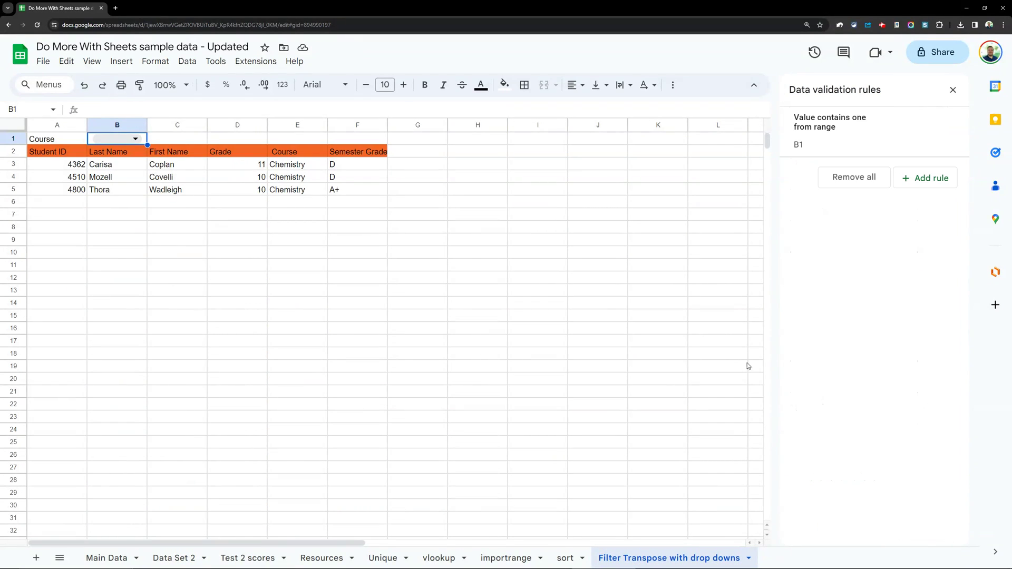
{"action": "left_click", "coordinate": [132, 139]}
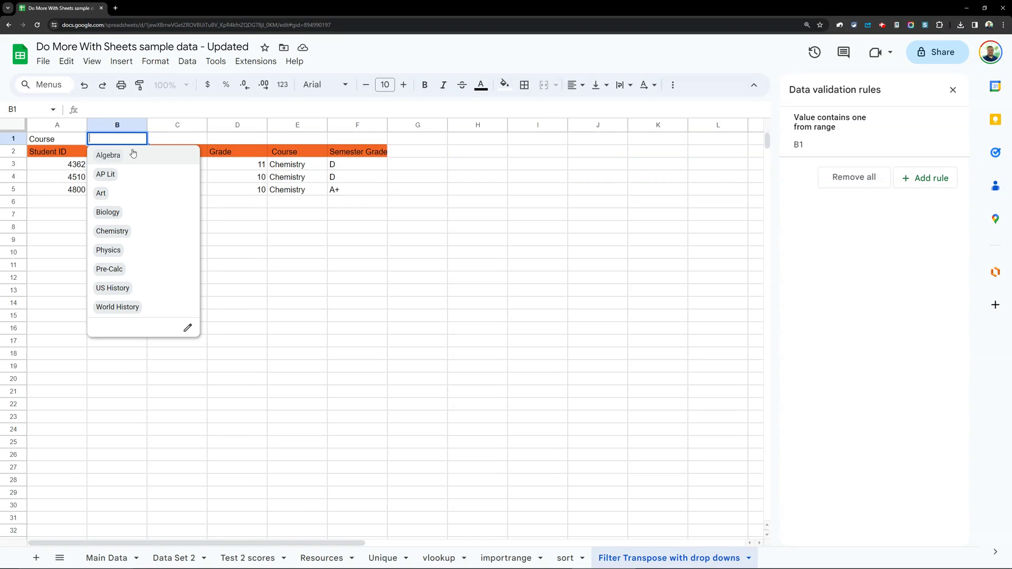
{"action": "left_click", "coordinate": [127, 212]}
Step: Replace "Chemistry" with B1 in the A3 FILTER formula, then choose AP Lit in B1
{"action": "left_click", "coordinate": [67, 170]}
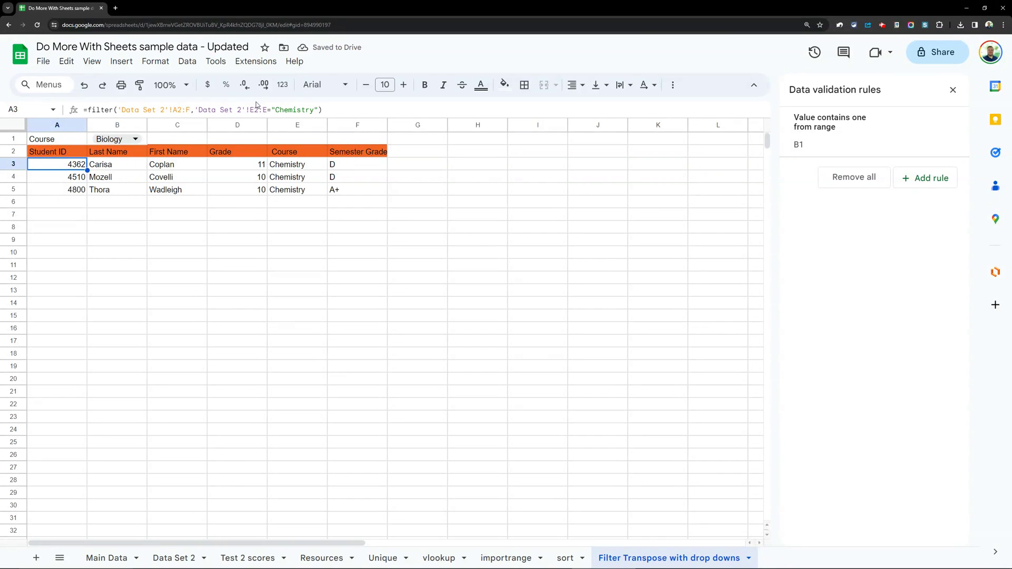
{"action": "left_click", "coordinate": [314, 109]}
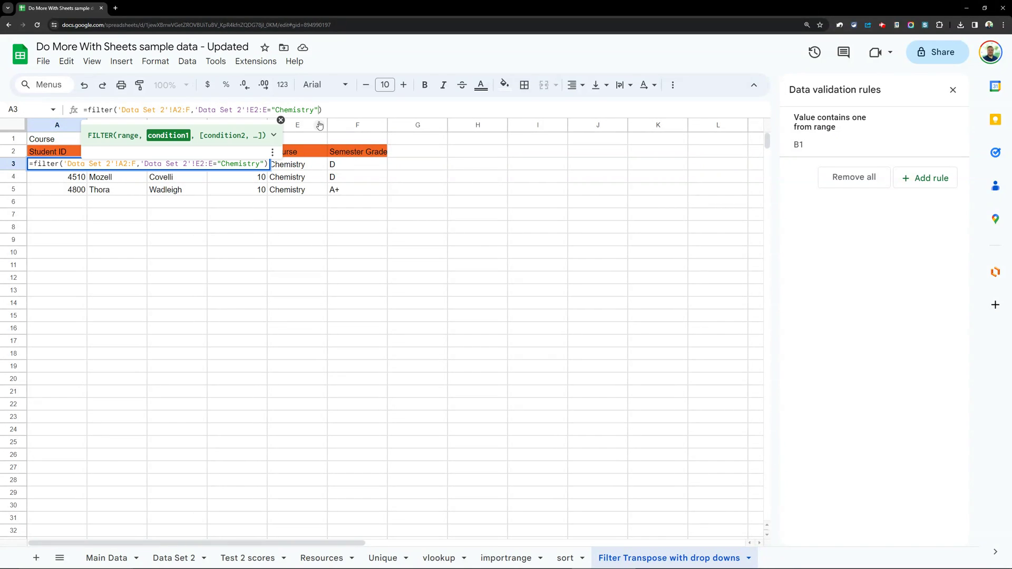
{"action": "key", "text": "BackSpace"}
{"action": "key", "text": "BackSpace"}
{"action": "key", "text": "BackSpace"}
{"action": "key", "text": "BackSpace"}
{"action": "key", "text": "BackSpace"}
{"action": "key", "text": "BackSpace"}
{"action": "key", "text": "BackSpace"}
{"action": "key", "text": "BackSpace"}
{"action": "key", "text": "BackSpace"}
{"action": "key", "text": "BackSpace"}
{"action": "key", "text": "BackSpace"}
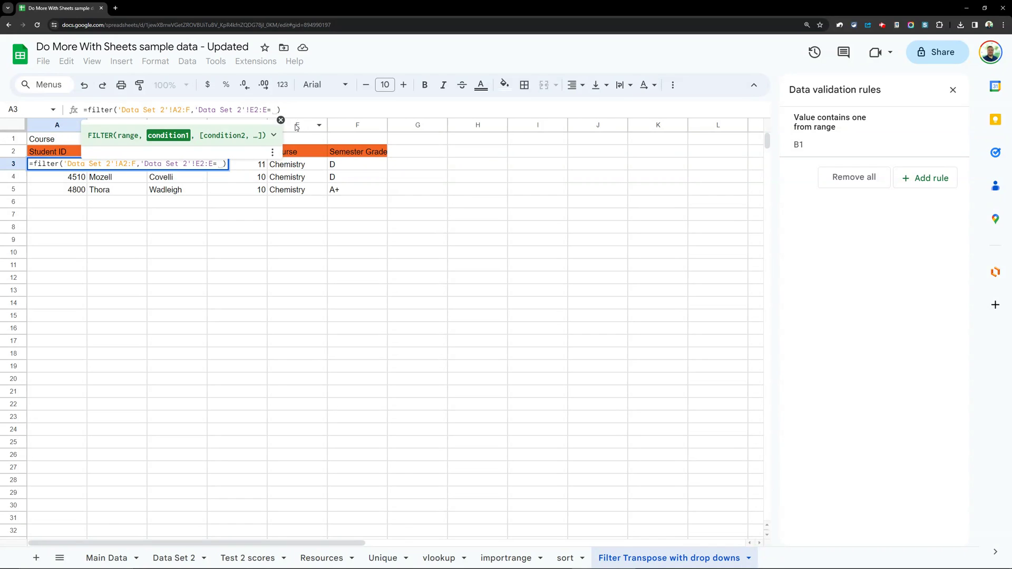
{"action": "type", "text": "B1"}
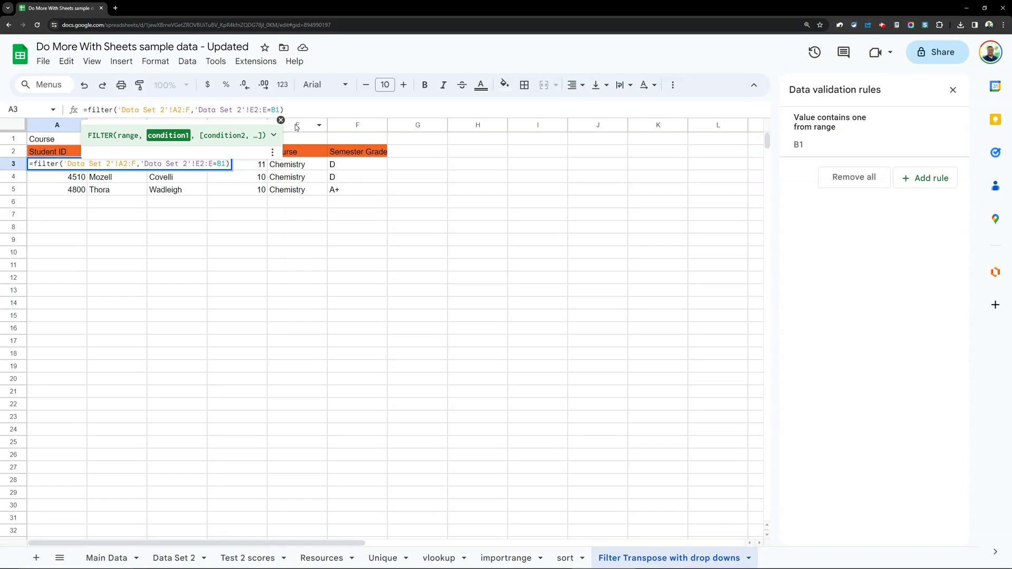
{"action": "key", "text": "Return"}
{"action": "left_click", "coordinate": [134, 139]}
{"action": "left_click", "coordinate": [132, 173]}
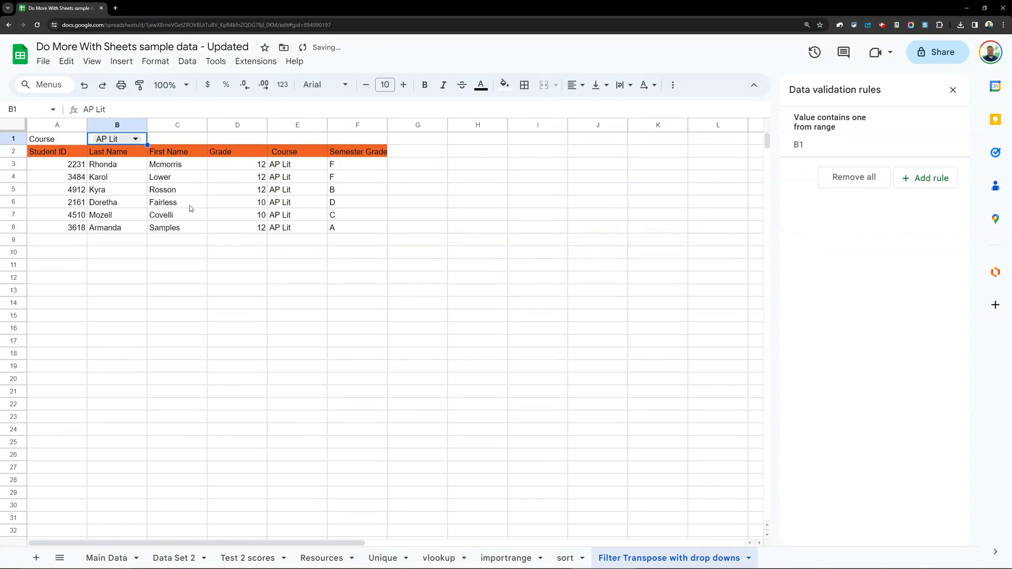